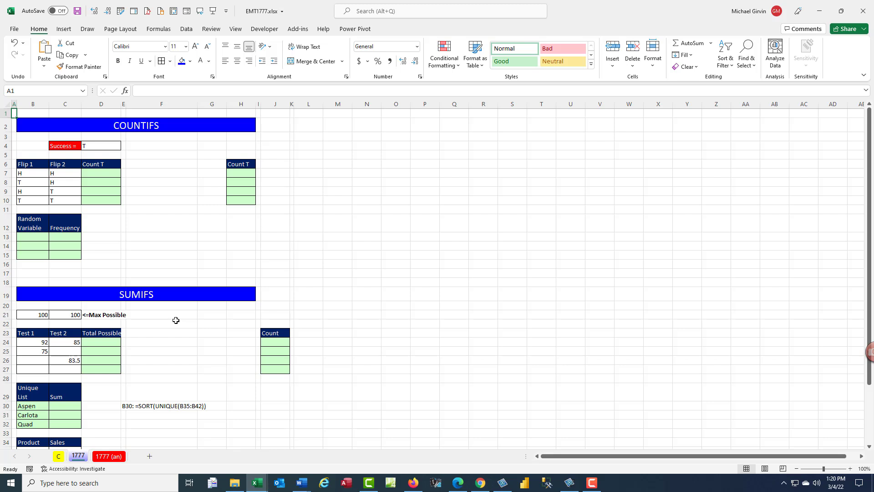
Enter =COUNTIFS(B7:C7,$D$4) in D7 to count row 7's tails
left_click(101, 173)
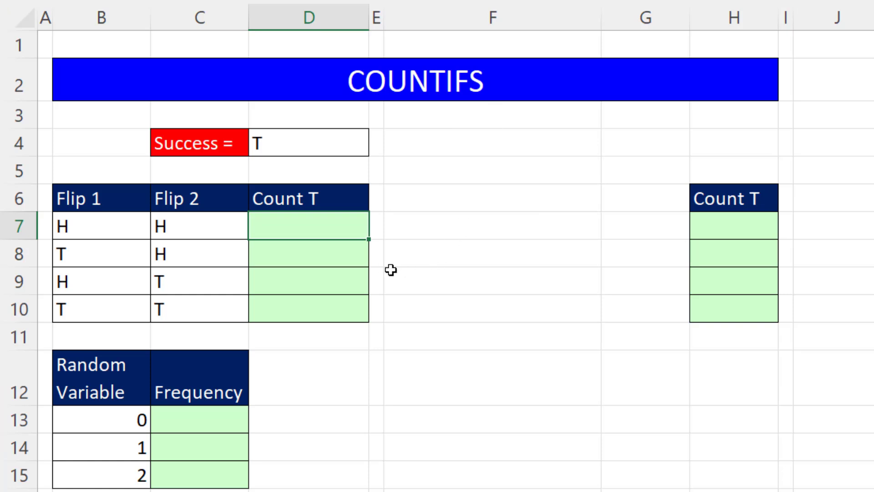
type("=countifs")
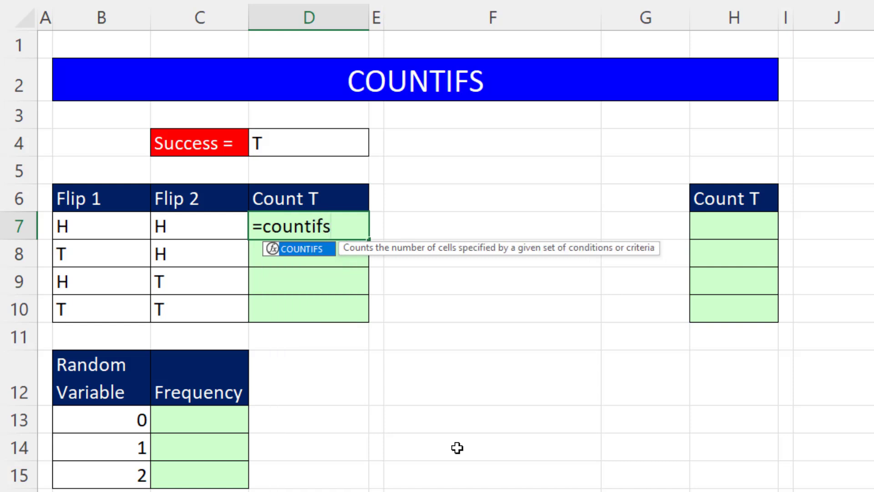
key("Tab")
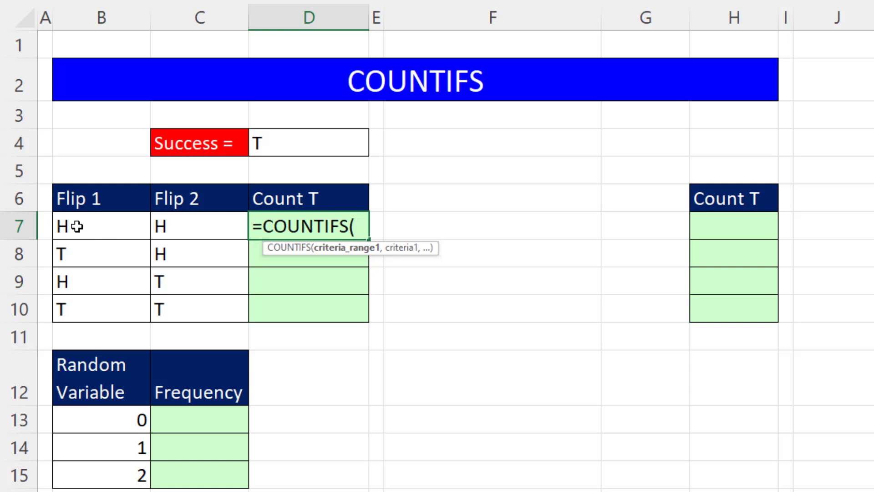
left_click_drag(76, 227, 189, 226)
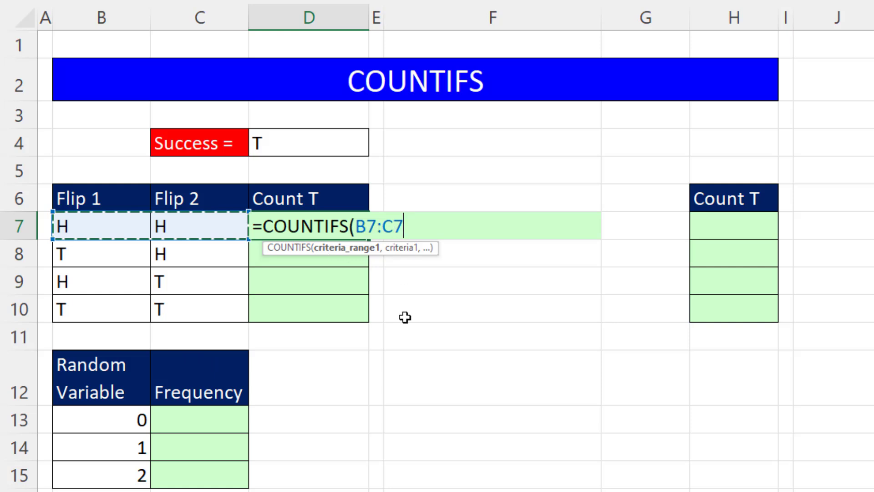
type(",")
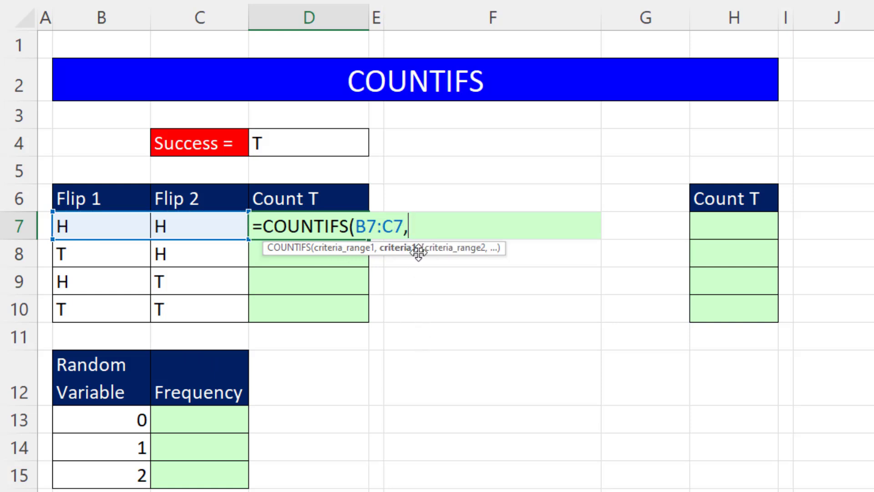
left_click(304, 145)
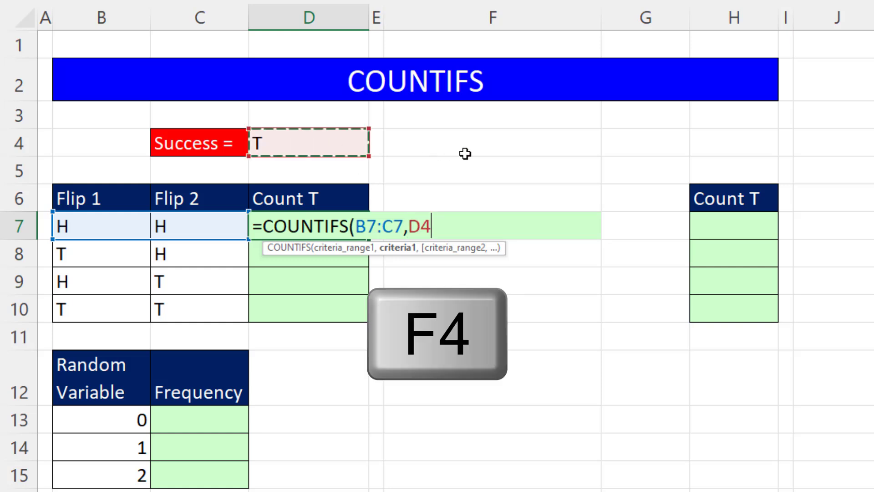
key("F4")
type(")")
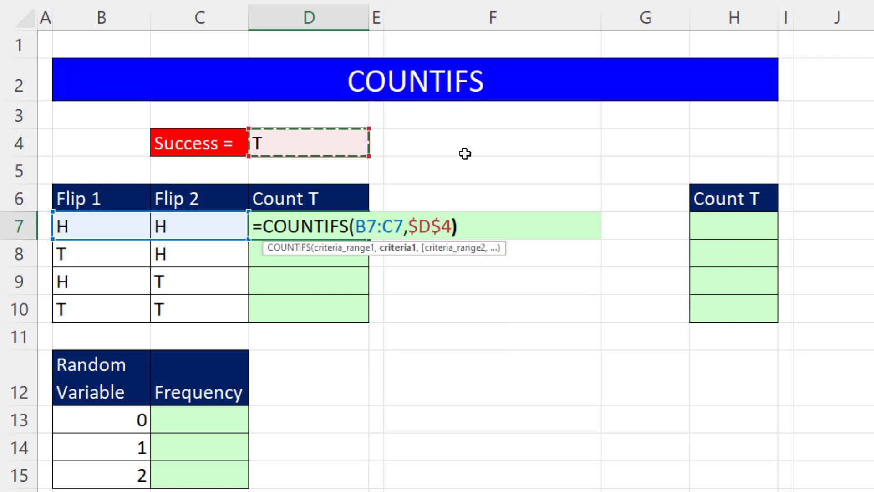
key("ctrl+Return")
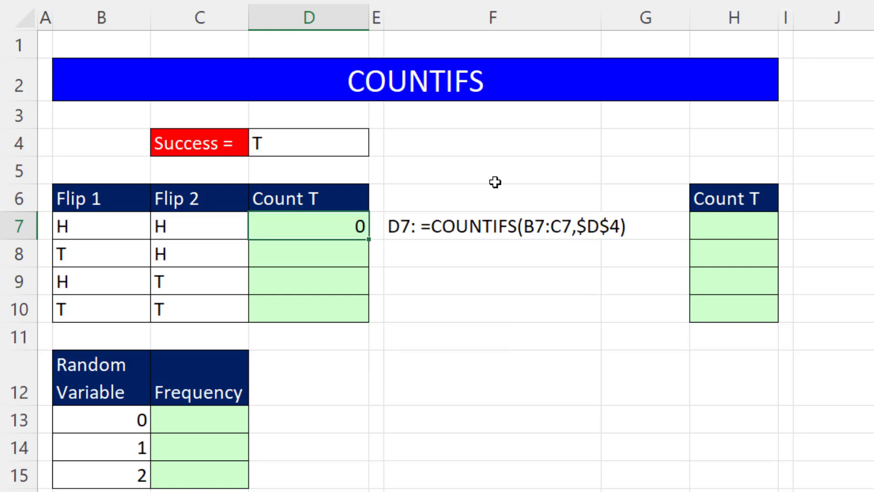
Fill the count down to D10 and confirm D10 references B10:C10, returning 2
left_click_drag(368, 244, 367, 321)
left_click(292, 302)
key("F2")
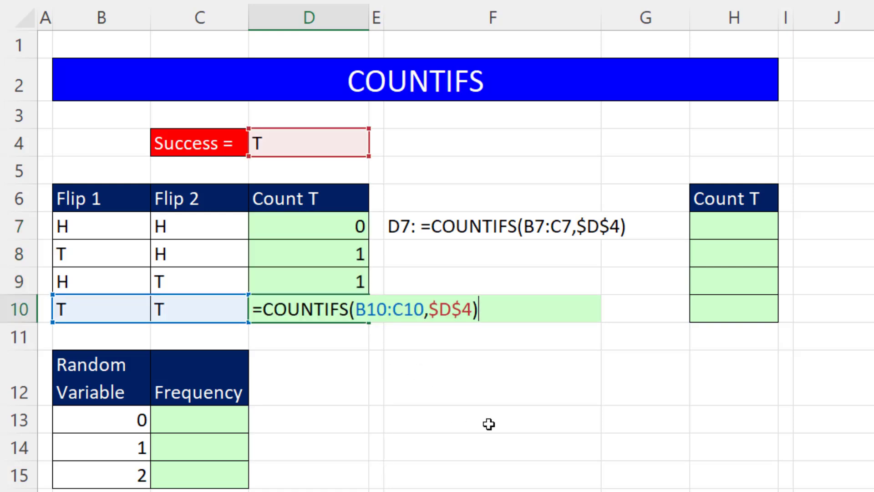
left_click(368, 312)
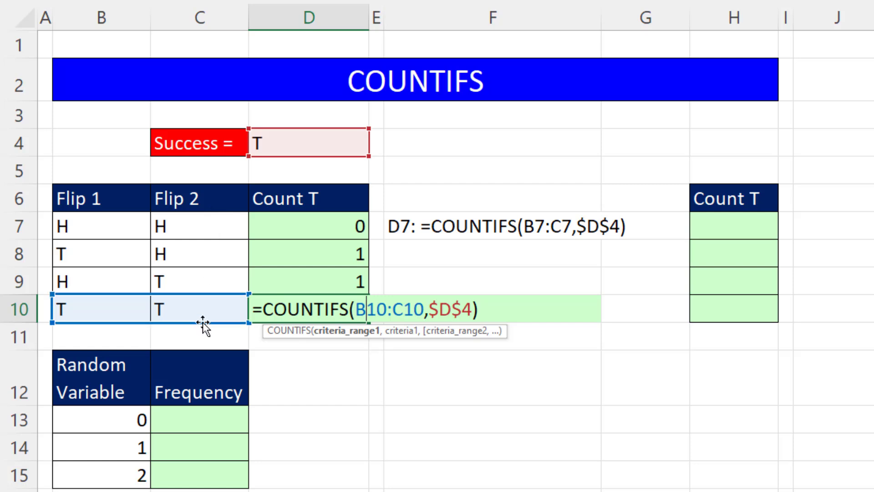
key("Return")
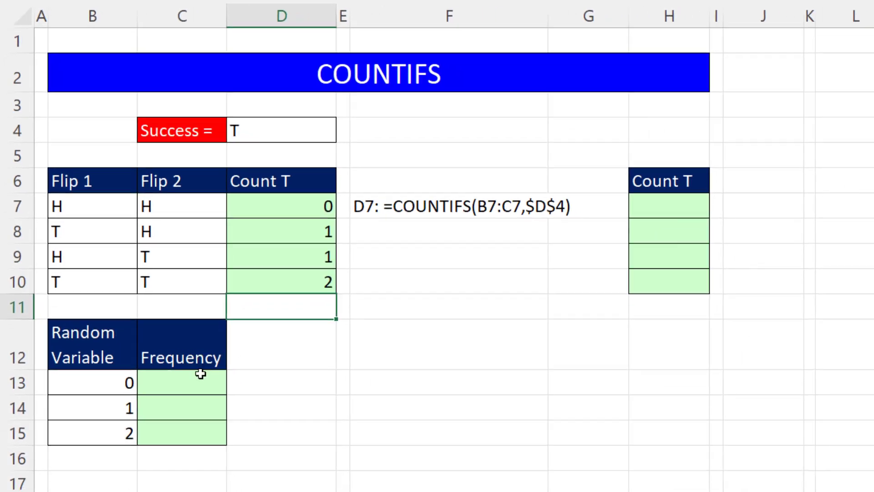
Enter =COUNTIFS(D7:D10,B13:B15) in C13, spilling frequencies 1, 2 and 1
left_click(208, 429)
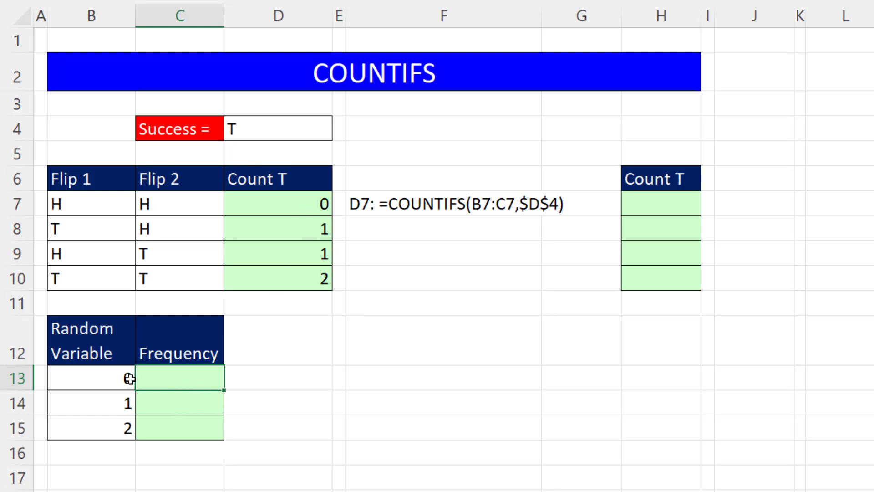
type("=countif")
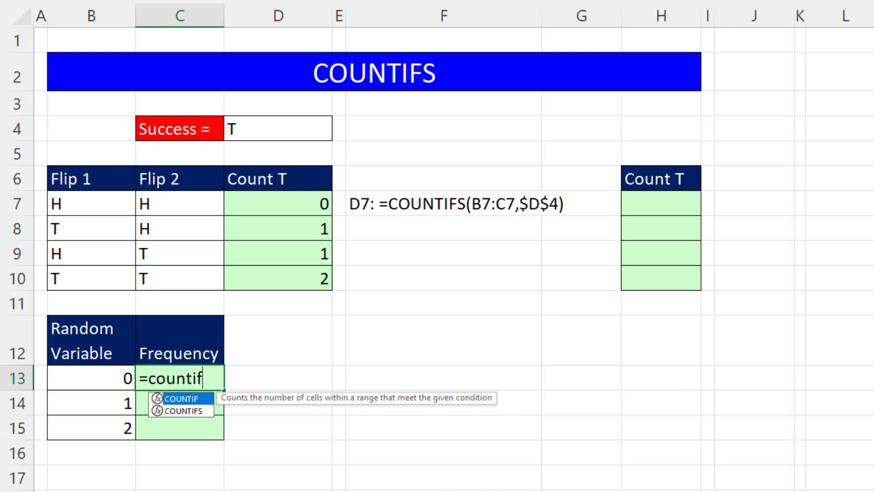
type("s")
key("Tab")
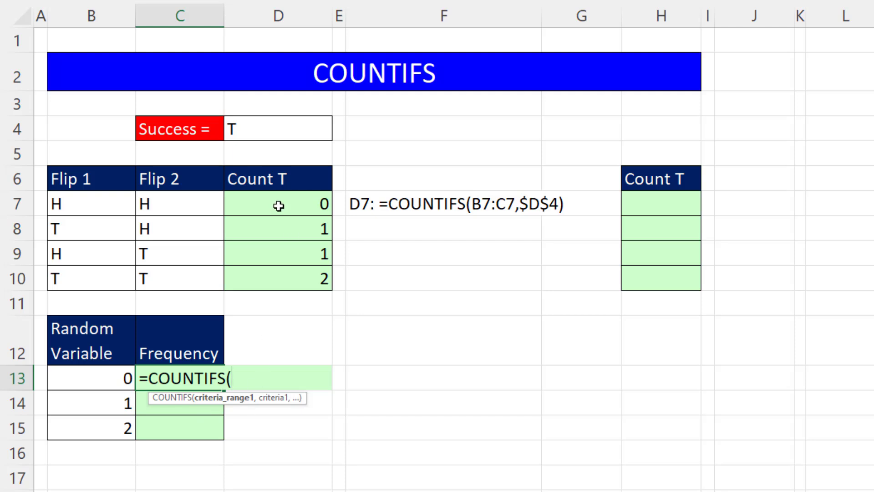
left_click_drag(279, 206, 278, 276)
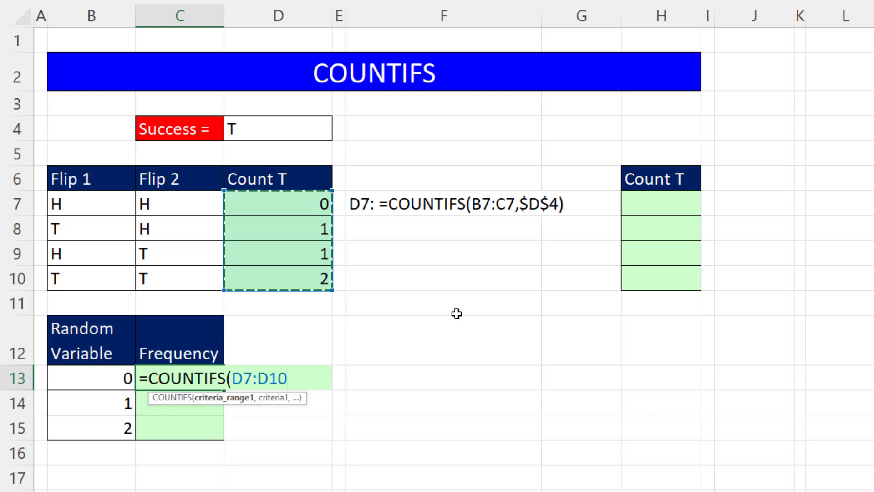
type(",")
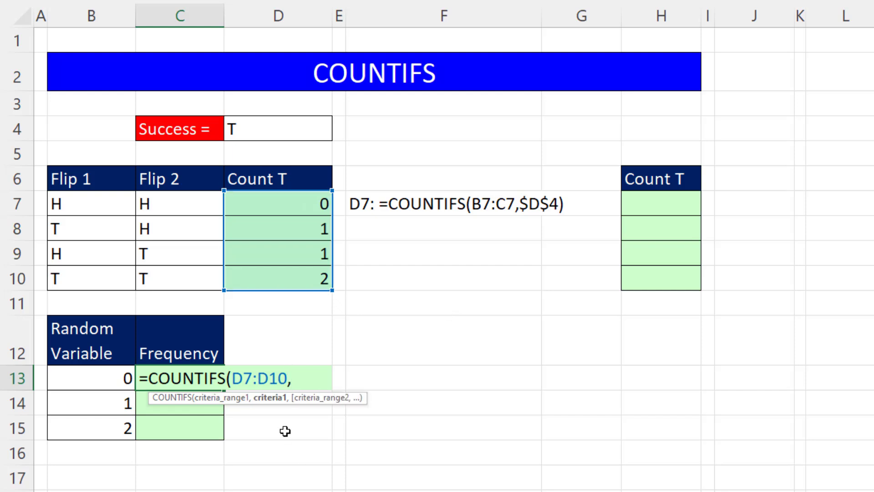
left_click(116, 377)
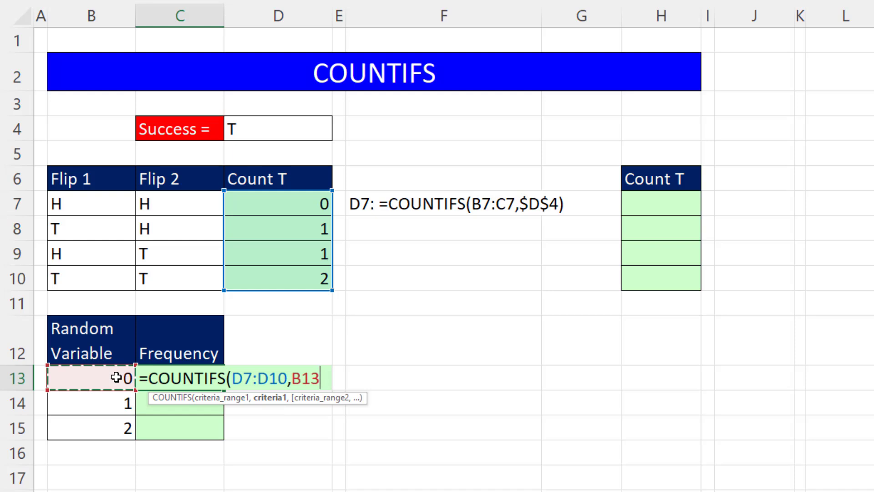
left_click_drag(116, 377, 125, 433)
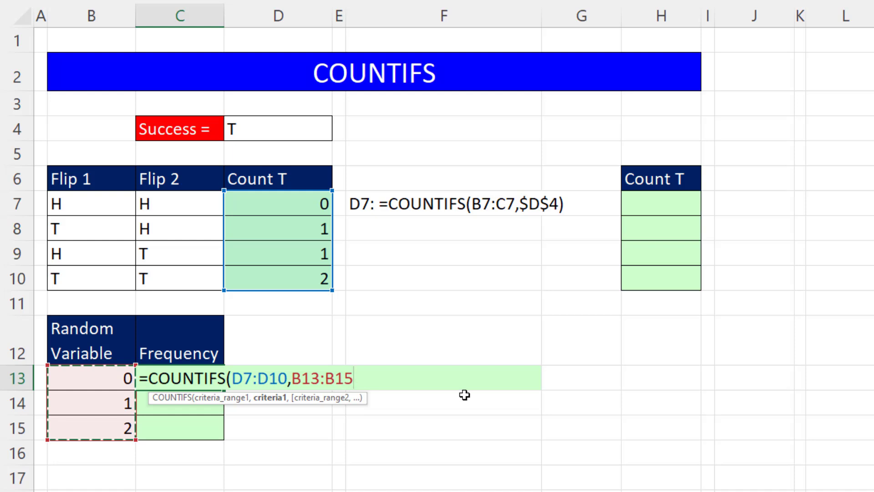
type(")")
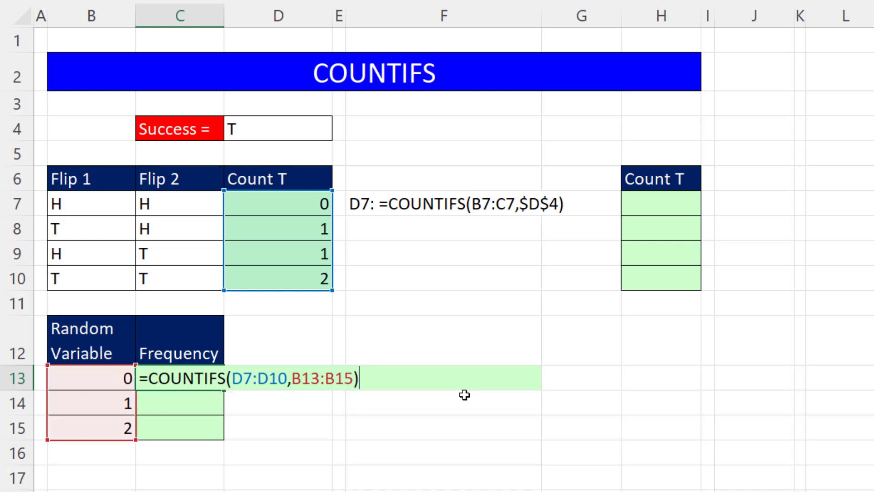
key("Return")
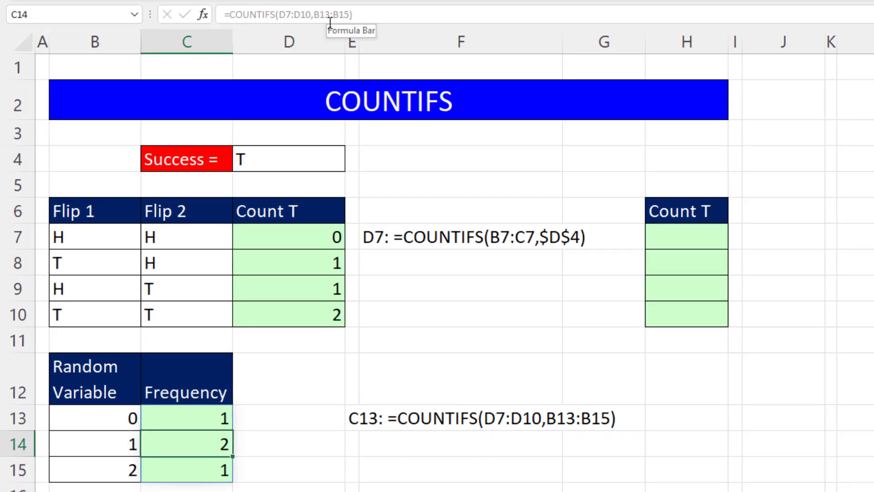
Review C13's spilled frequency formula and leave it unchanged
left_click(195, 422)
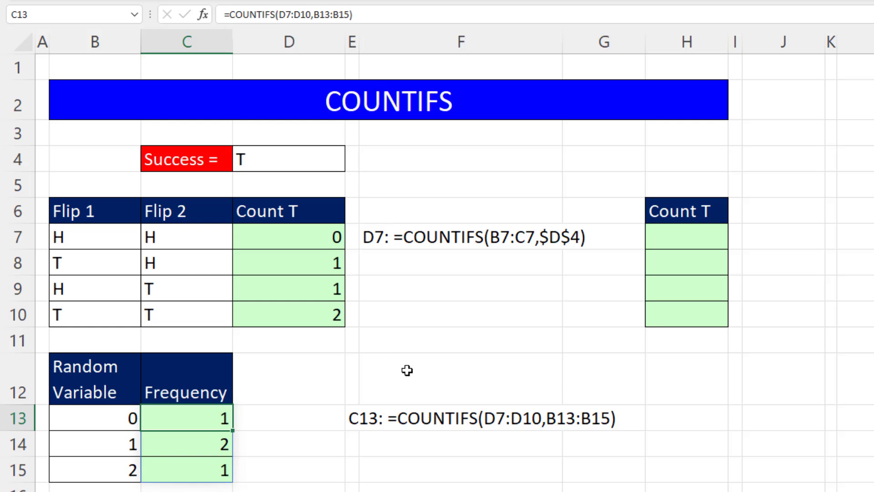
key("F2")
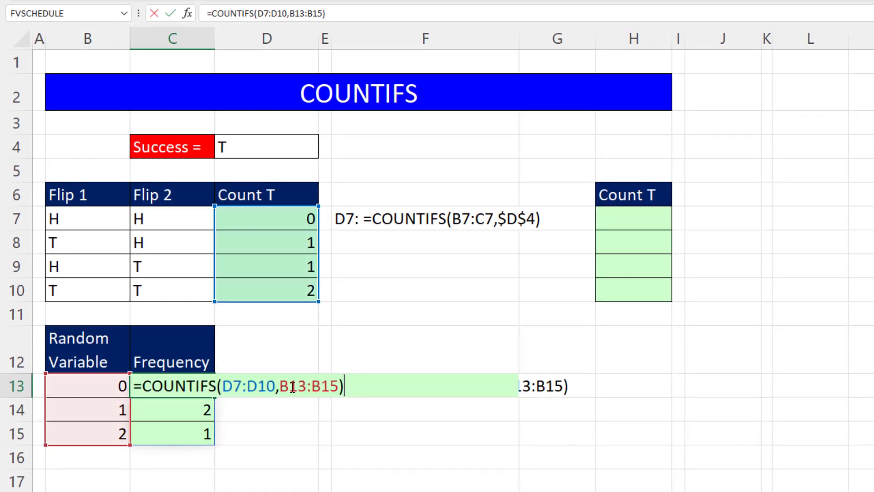
left_click(247, 387)
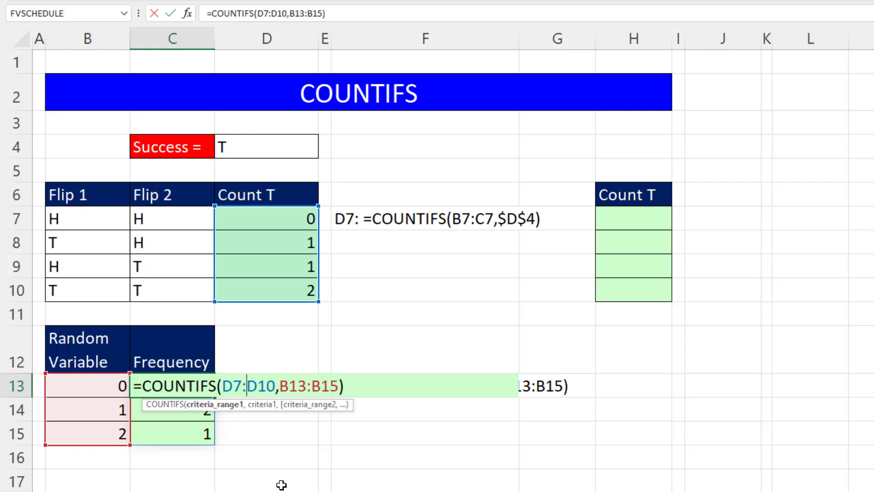
key("Return")
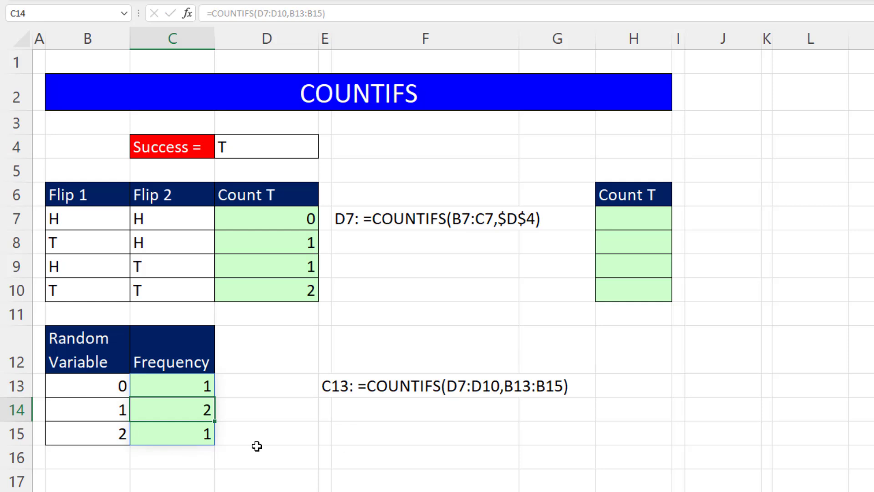
left_click(284, 226)
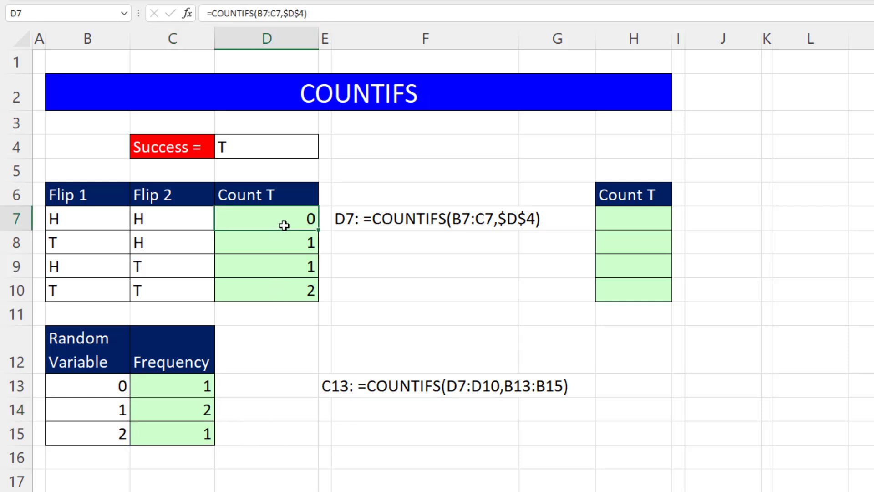
key("F2")
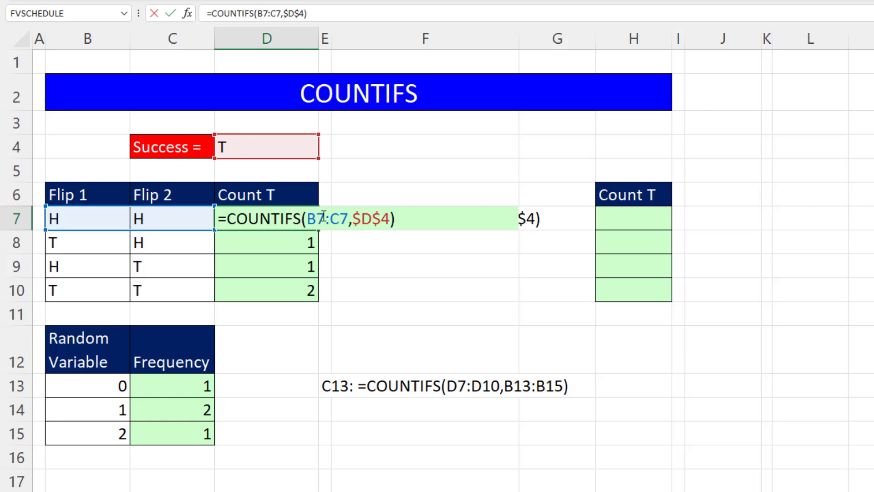
left_click(321, 219)
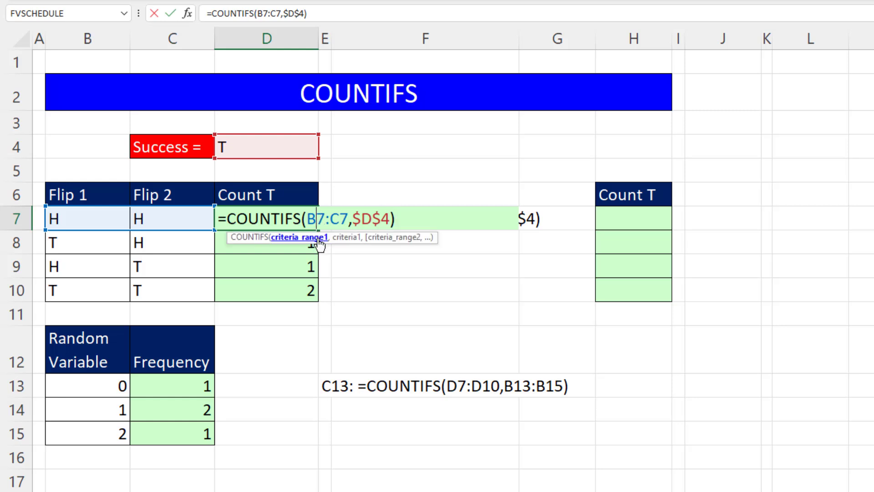
left_click(321, 244)
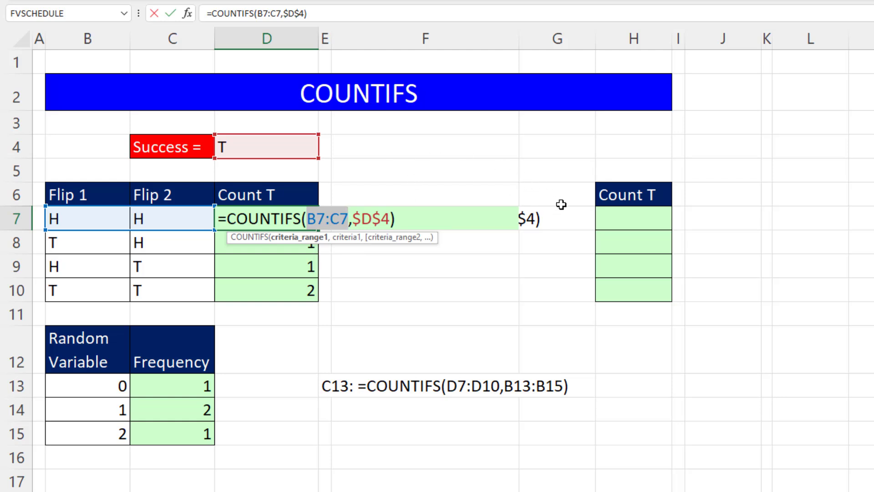
key("Return")
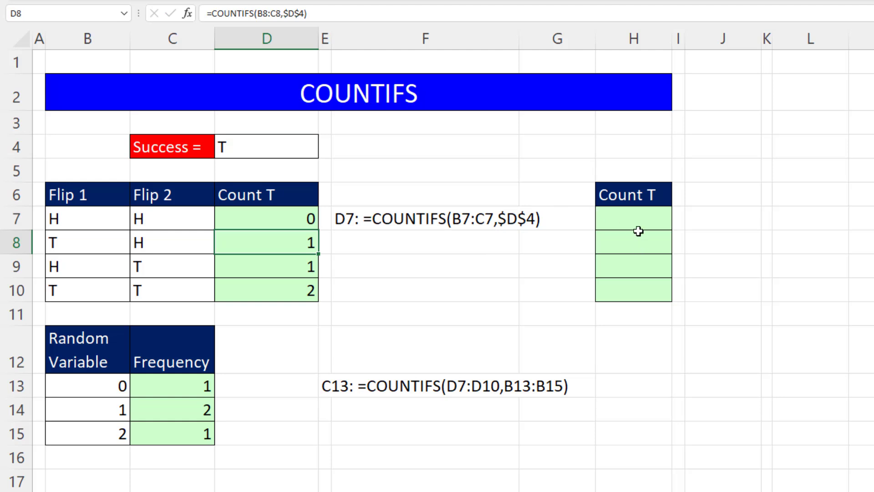
left_click(623, 219)
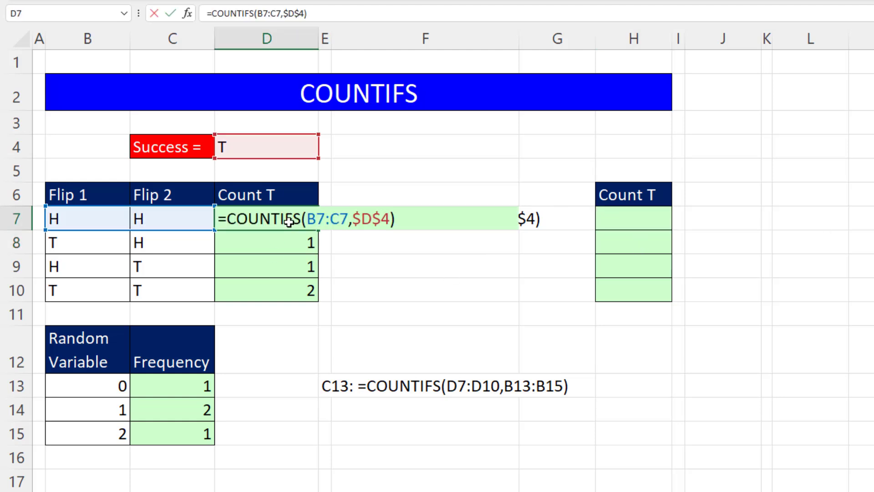
left_click(298, 237)
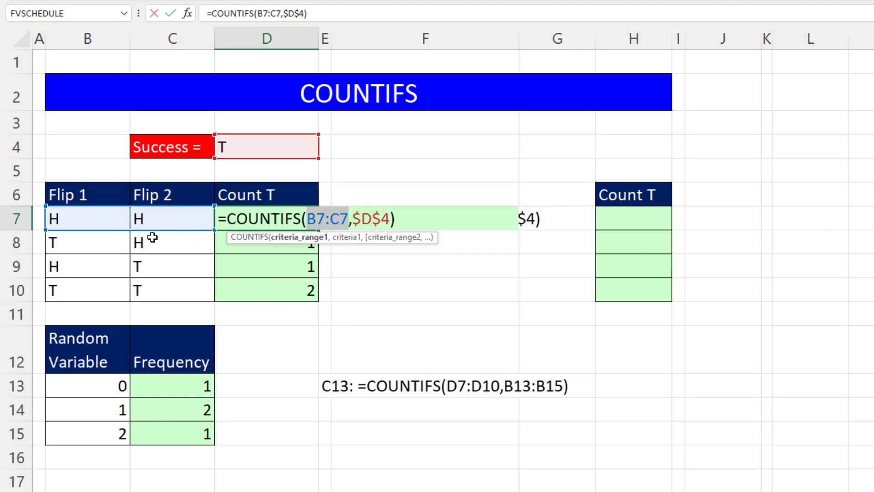
left_click_drag(80, 217, 152, 286)
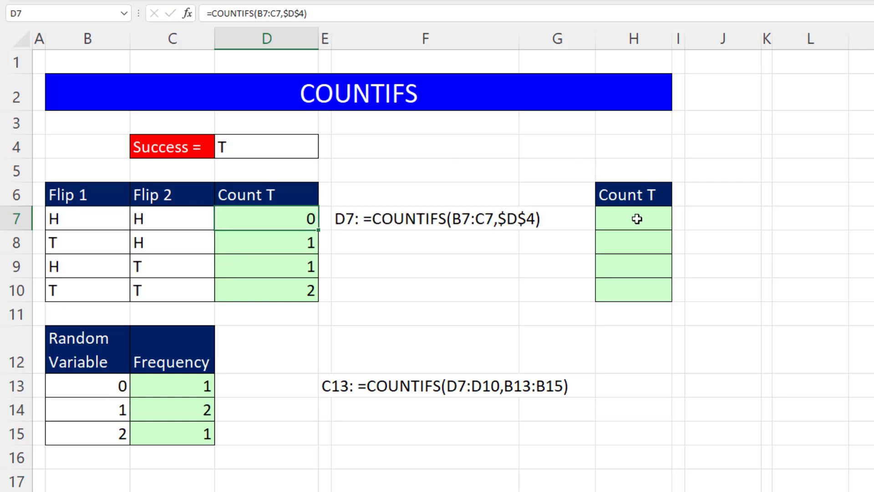
Start H7 with =BYROW(B7:C10, and back out a trial COUNTIFS insertion
left_click(640, 218)
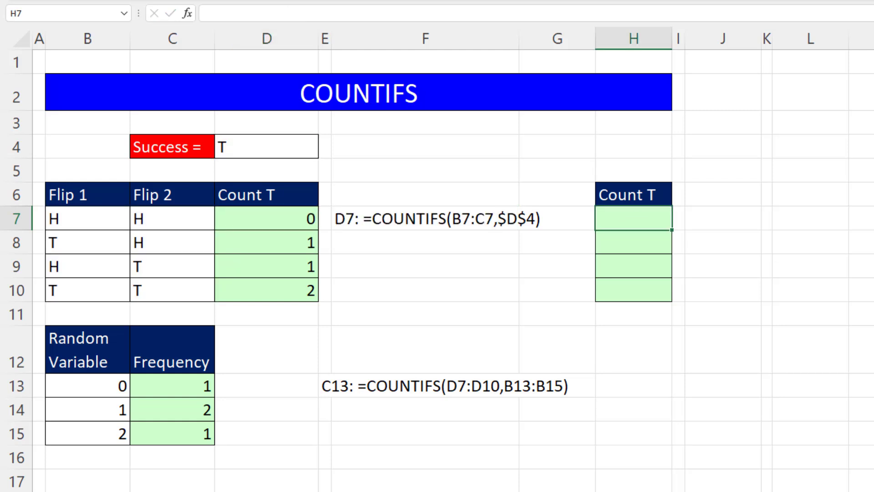
type("=byr")
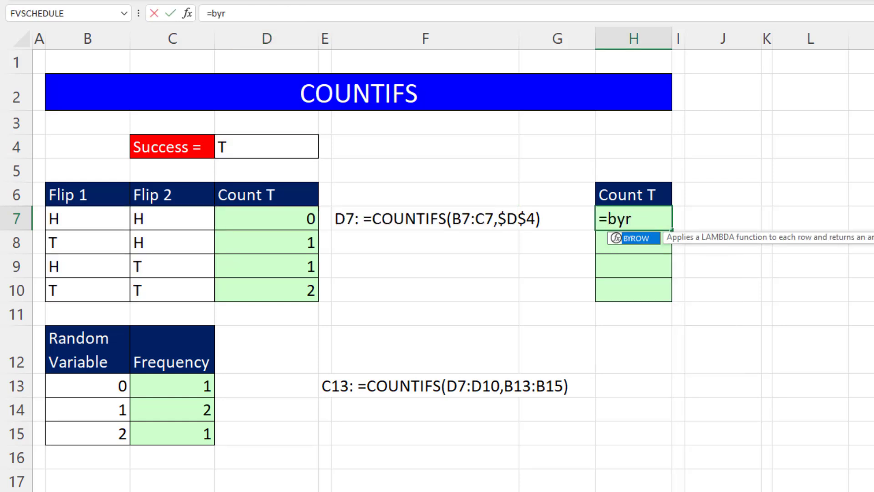
key("Tab")
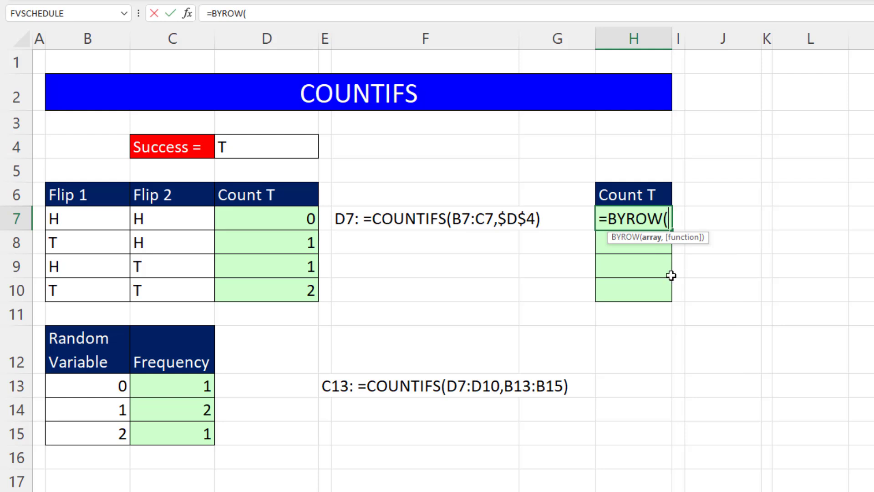
left_click_drag(83, 221, 172, 288)
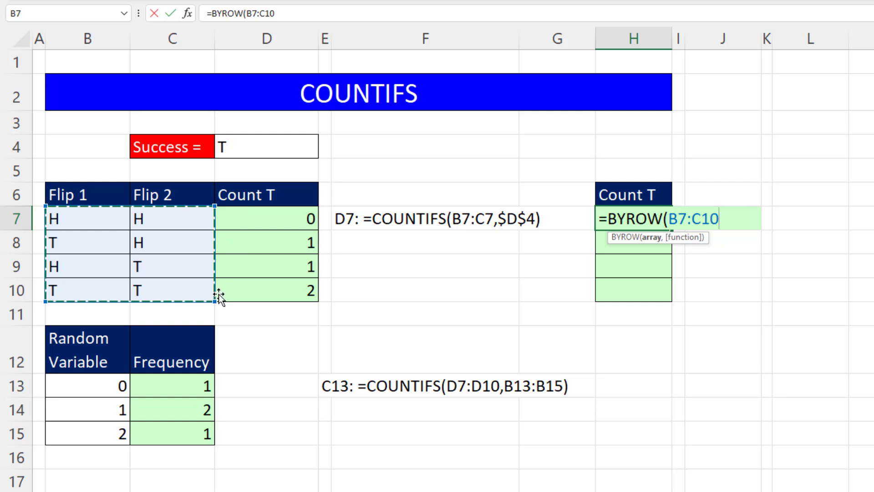
type(",")
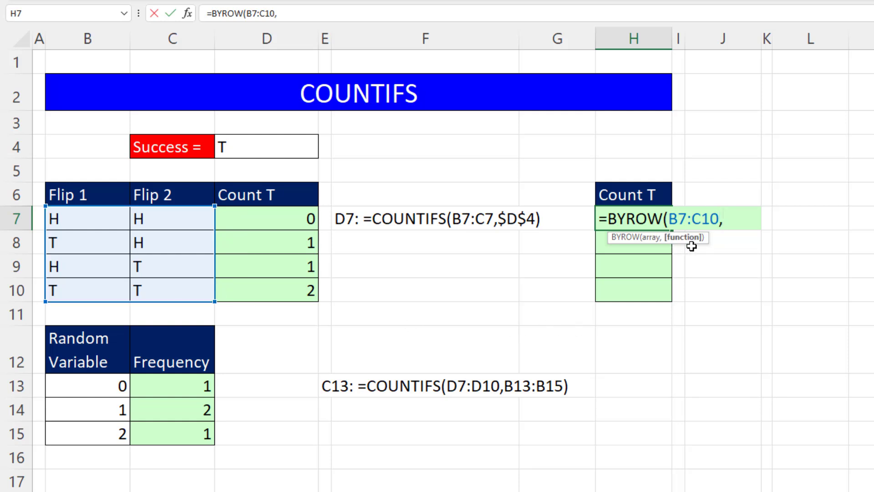
type("c")
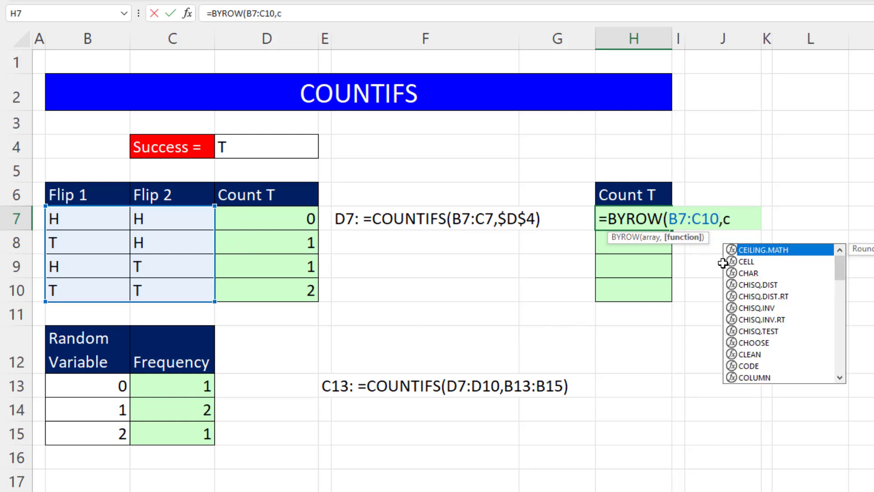
type("ountif")
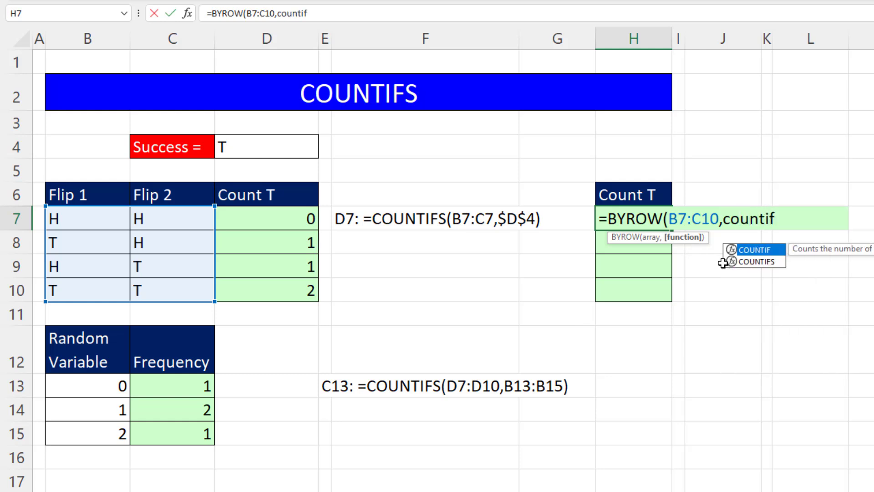
type("s")
key("Tab")
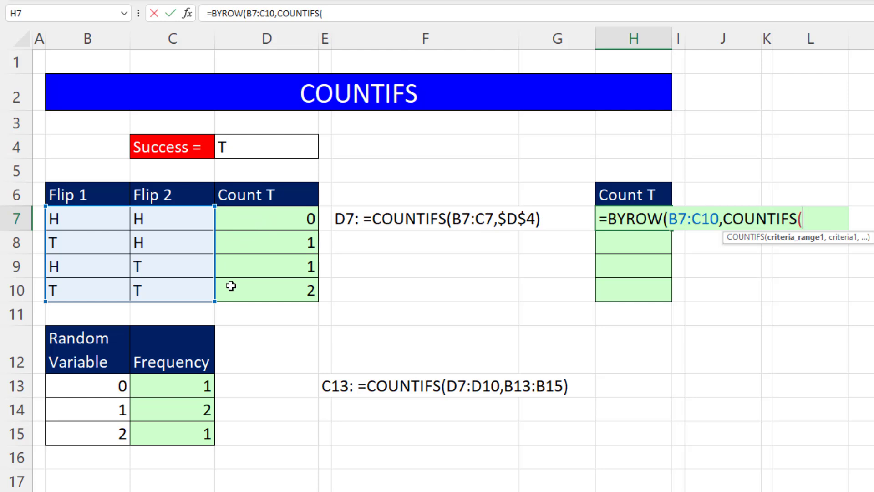
key("BackSpace")
key("BackSpace")
key("BackSpace")
key("BackSpace")
key("BackSpace")
key("BackSpace")
key("BackSpace")
key("BackSpace")
key("BackSpace")
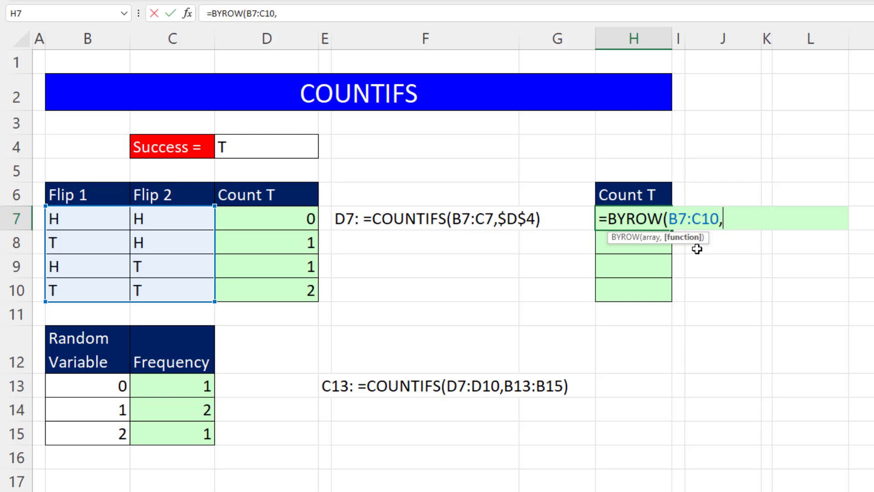
Insert LAMBDA as the row function in H7's BYROW formula
type("la")
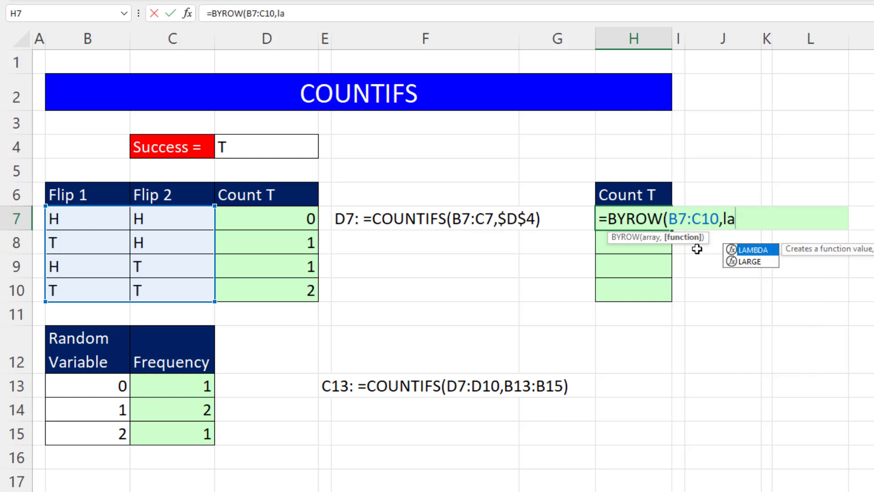
key("Tab")
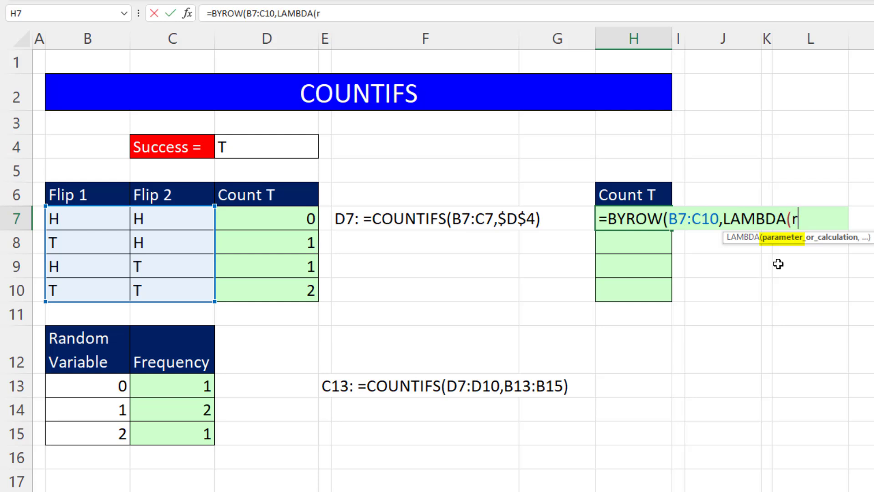
Finish H7 as =BYROW(B7:C10,LAMBDA(r,COUNTIFS(r,D4))), spilling 0, 1, 1, 2
type(",")
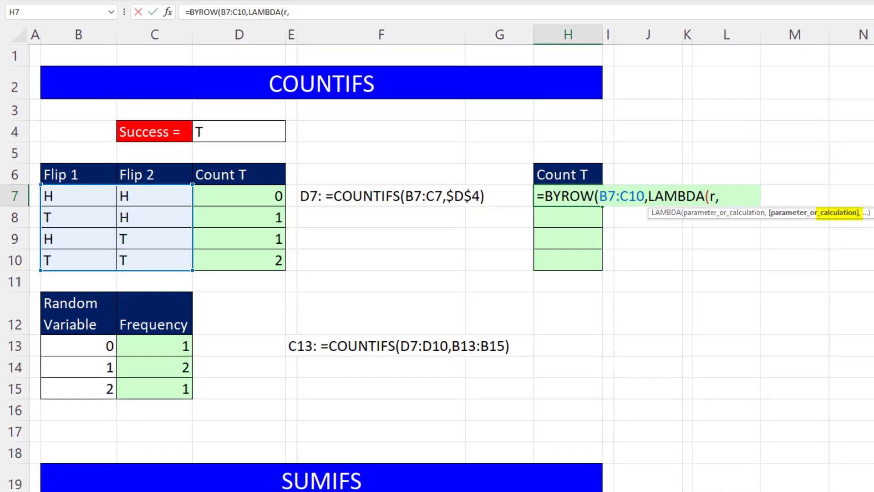
type("countifs")
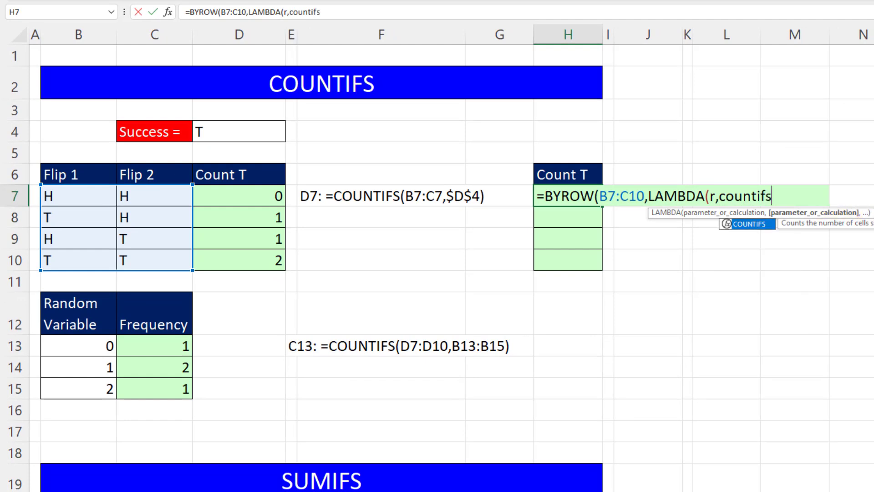
key("Tab")
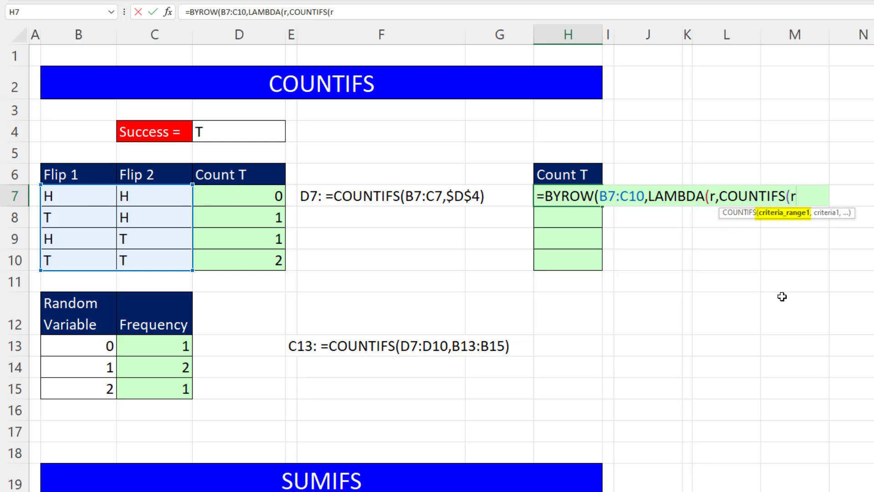
type("r")
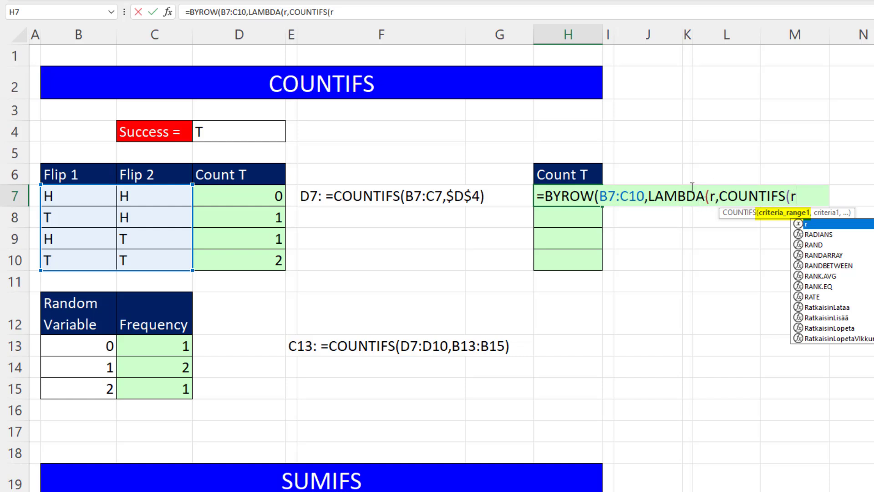
left_click(633, 196)
left_click(810, 195)
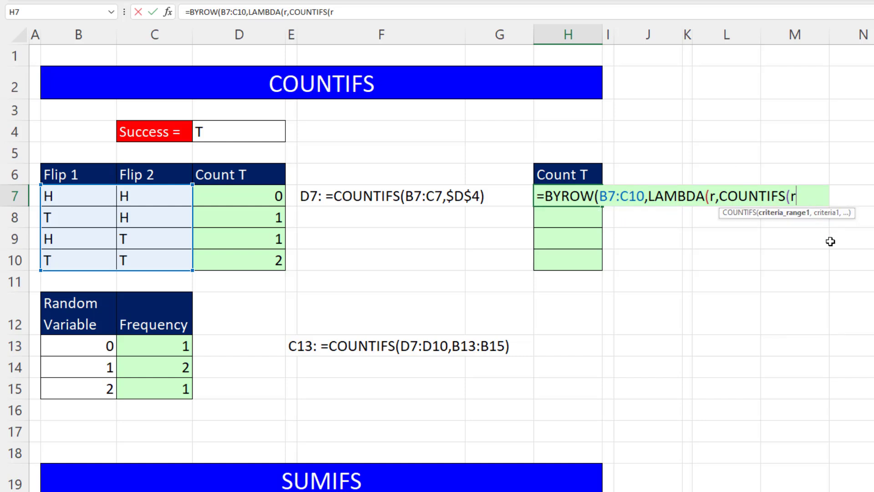
type(",")
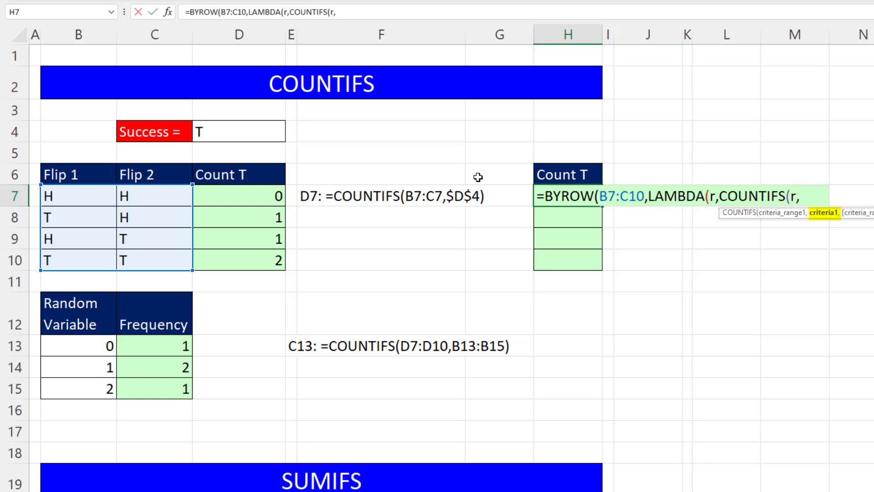
left_click(249, 134)
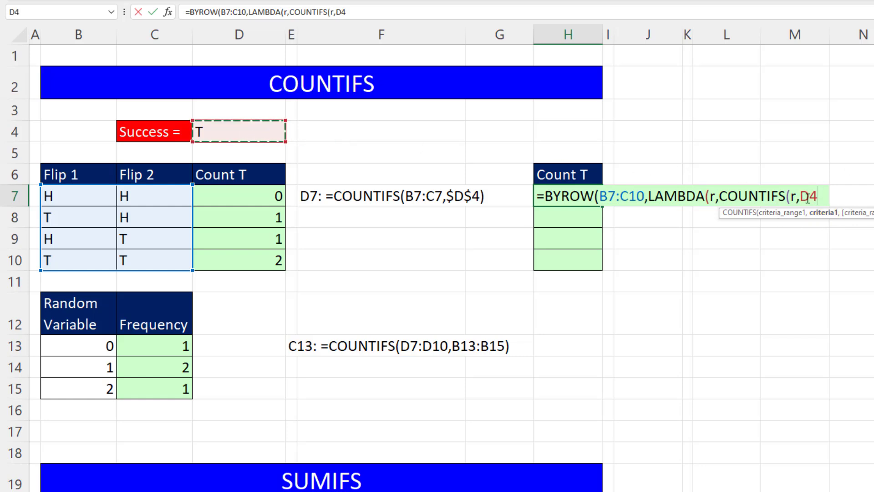
type(")")
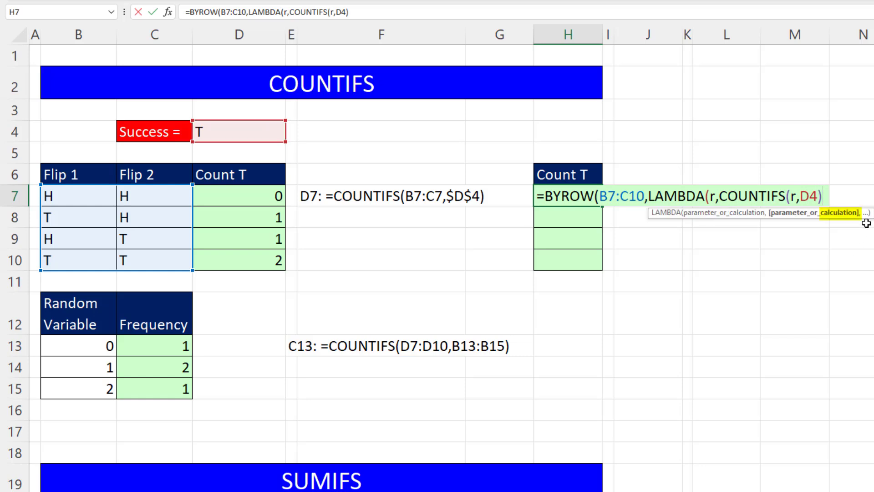
type(")")
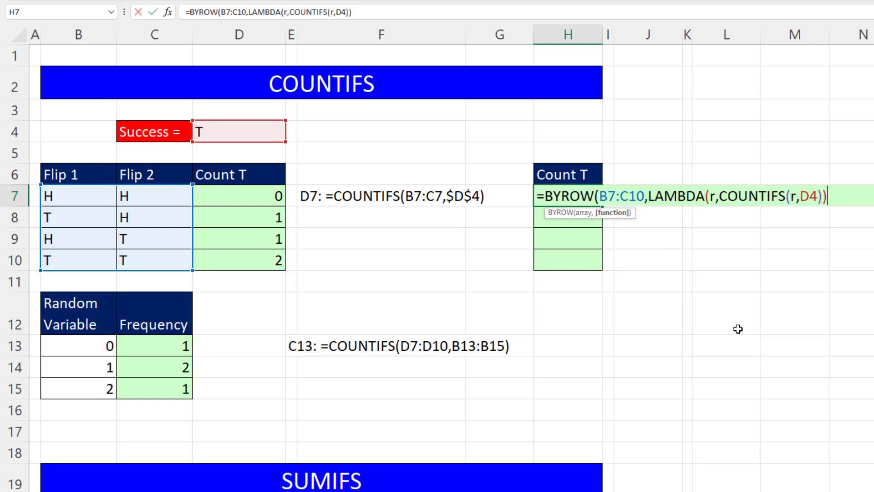
type(")")
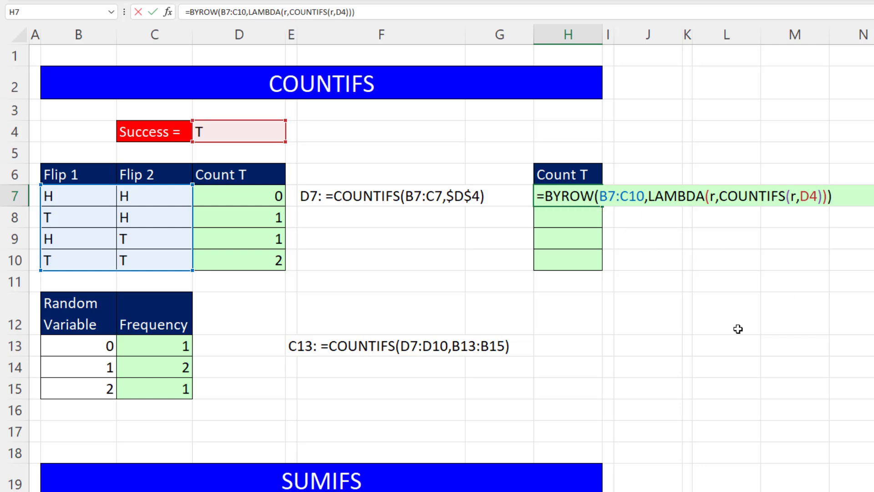
key("Return")
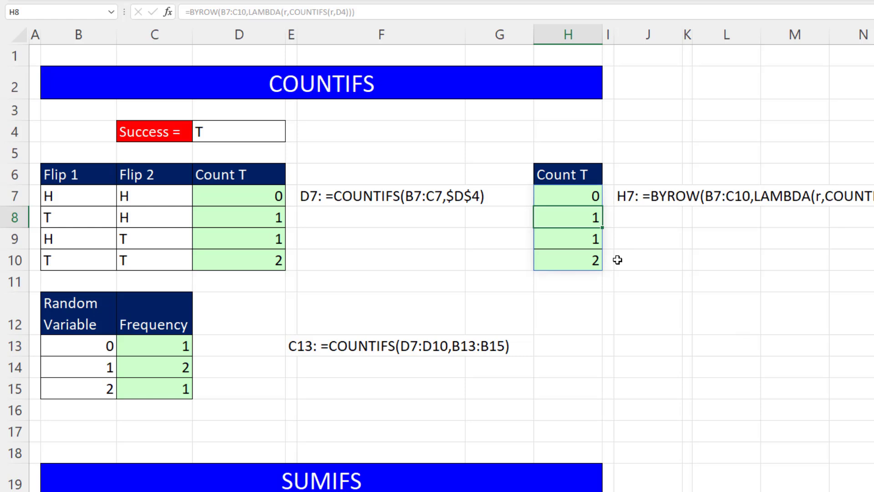
double_click(252, 197)
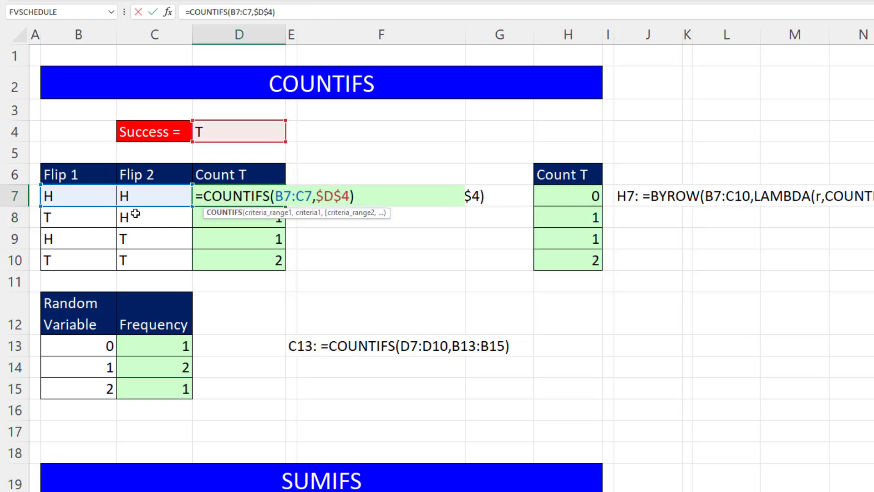
left_click(261, 212)
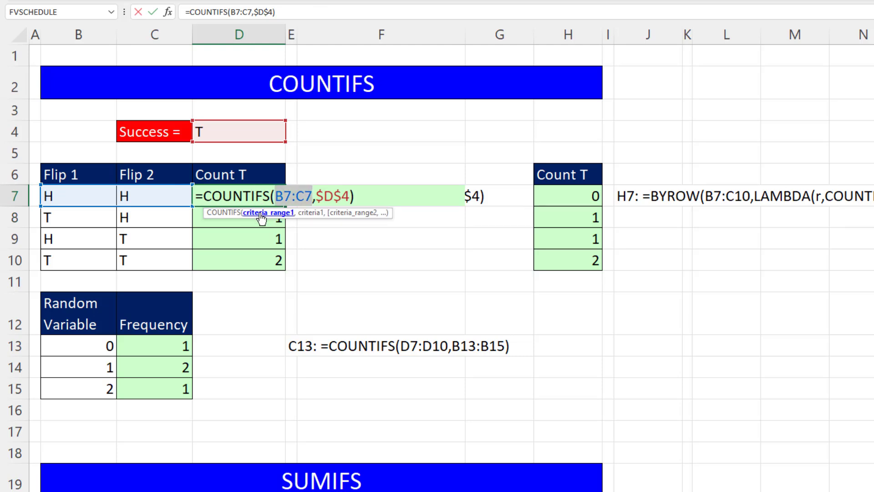
key("Escape")
left_click(563, 197)
double_click(564, 197)
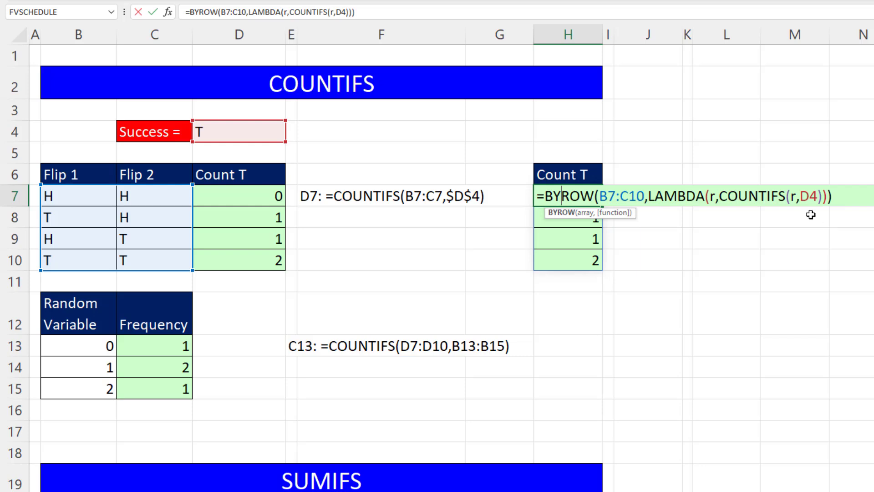
key("Escape")
scroll(586, 264, "down", 4)
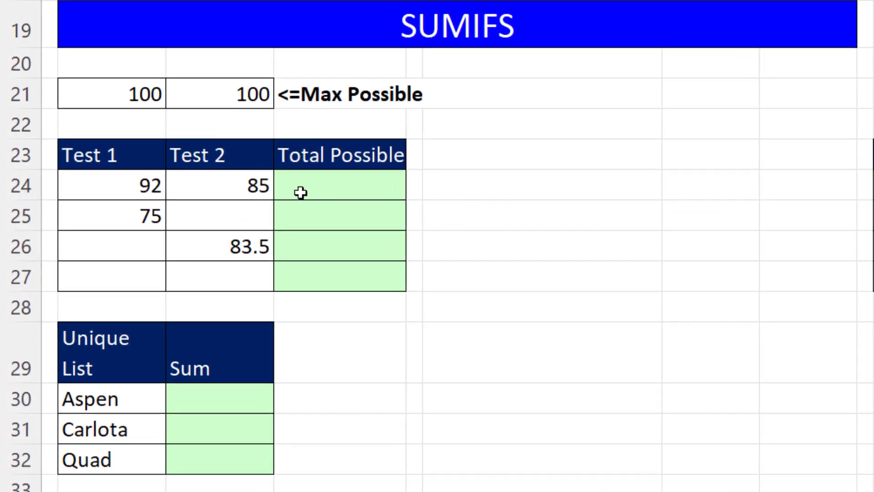
left_click(257, 228)
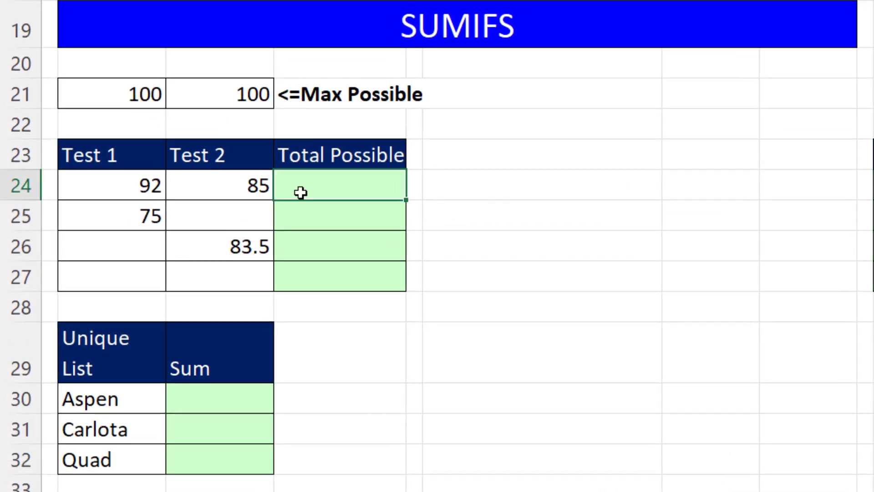
left_click(130, 191)
left_click(235, 191)
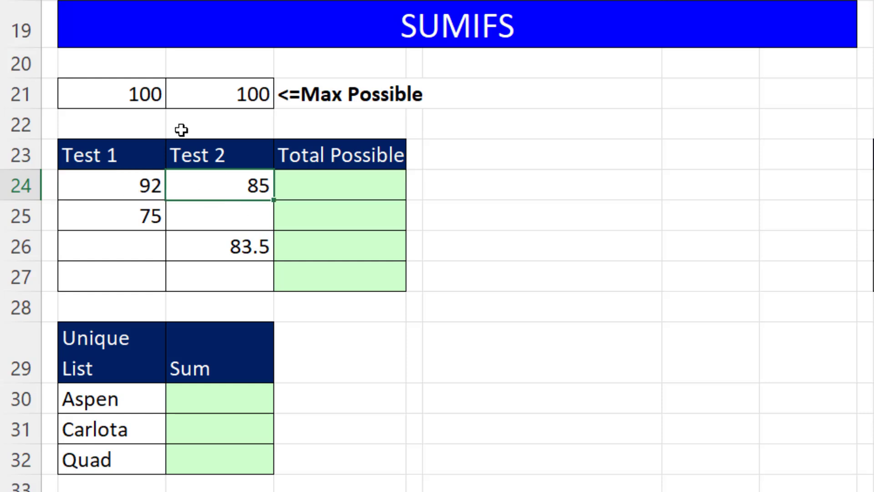
left_click(146, 96)
left_click(237, 95)
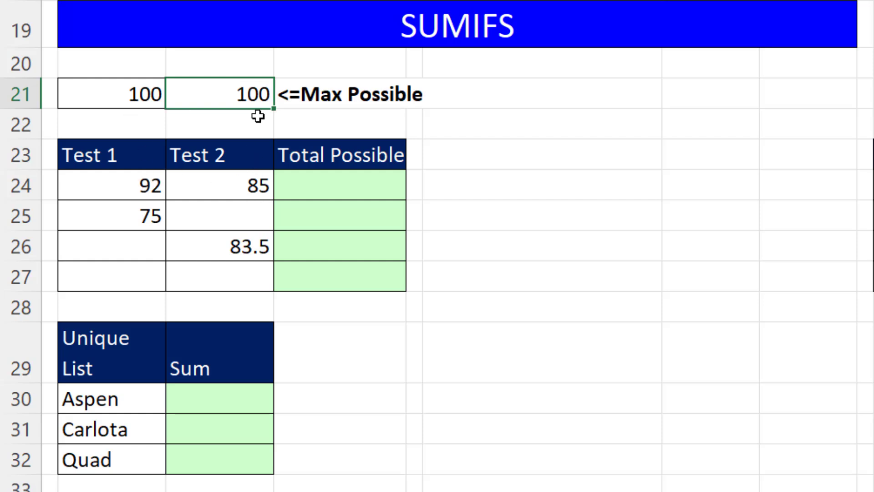
left_click(311, 215)
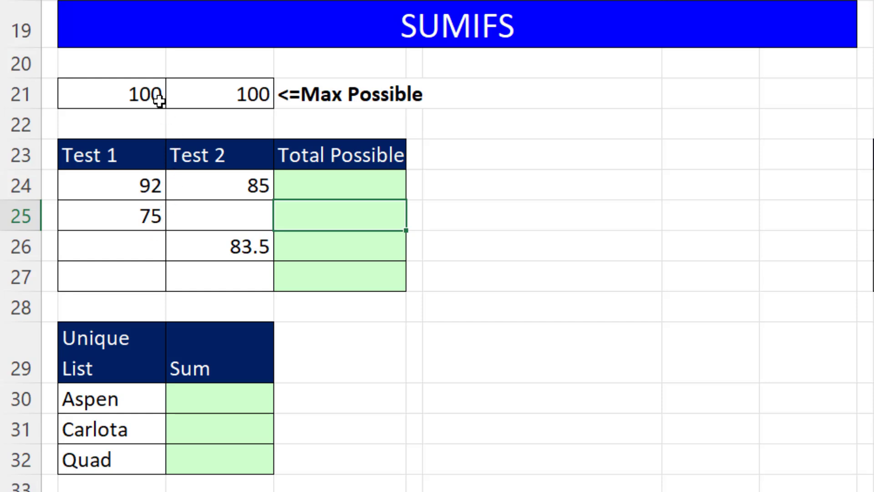
left_click(346, 269)
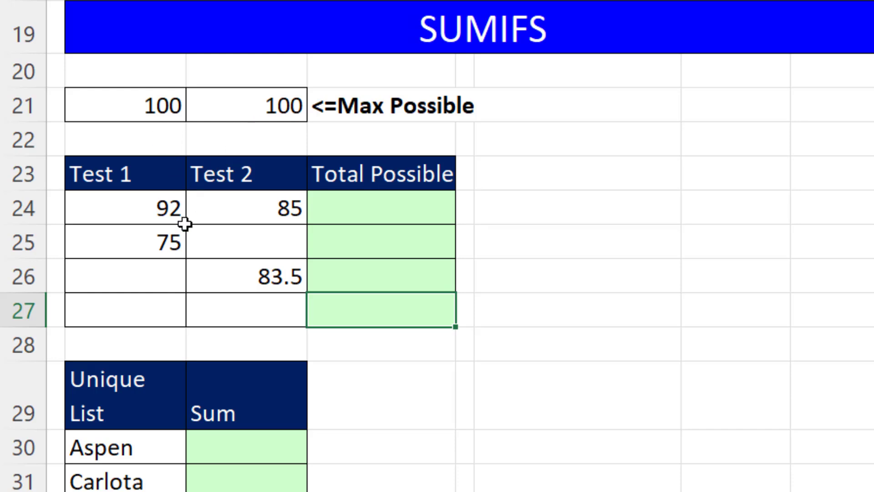
left_click(376, 208)
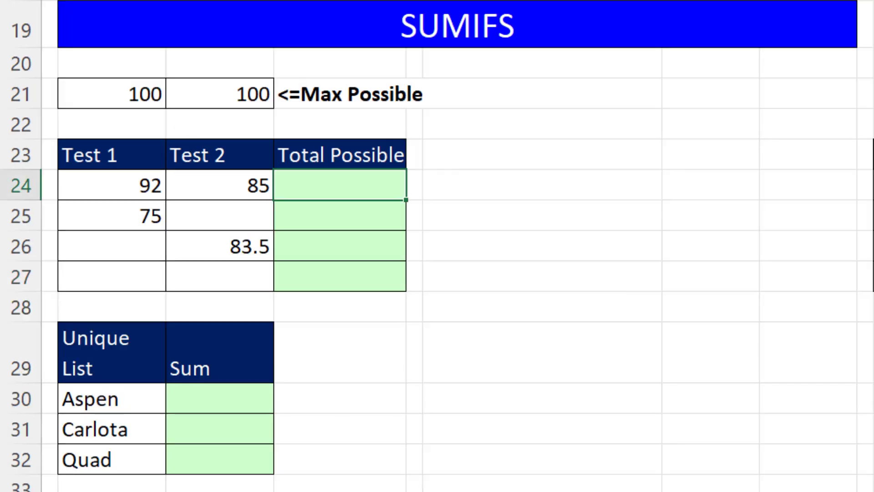
Type =SUMIFS($B$21:$C$21,B24:C24, in D24, making the max-score sum range absolute
type("=SUMIFS(")
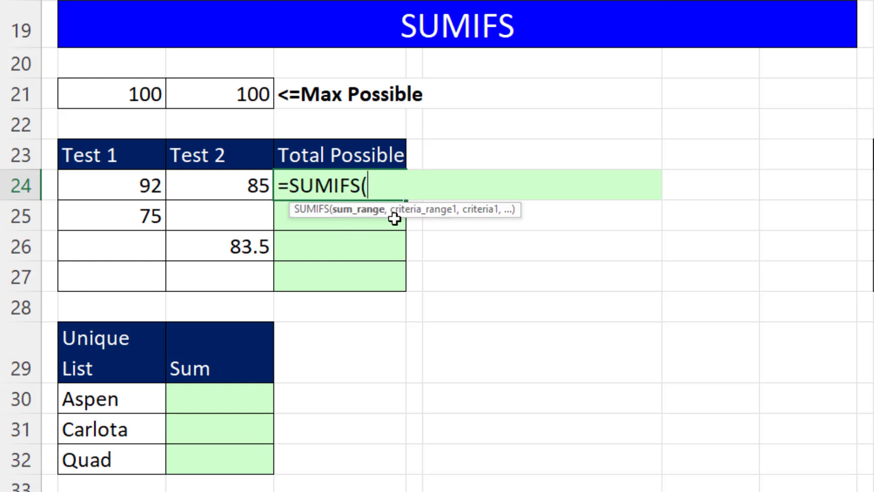
left_click_drag(117, 89, 232, 86)
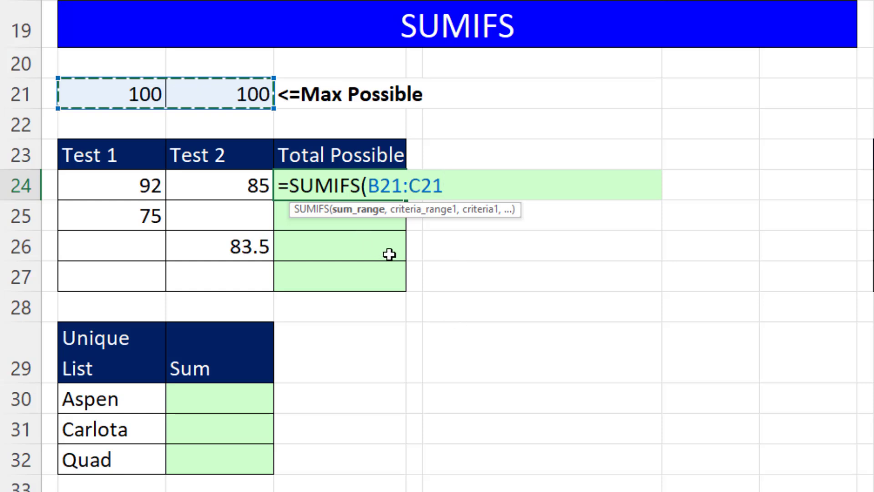
type(",")
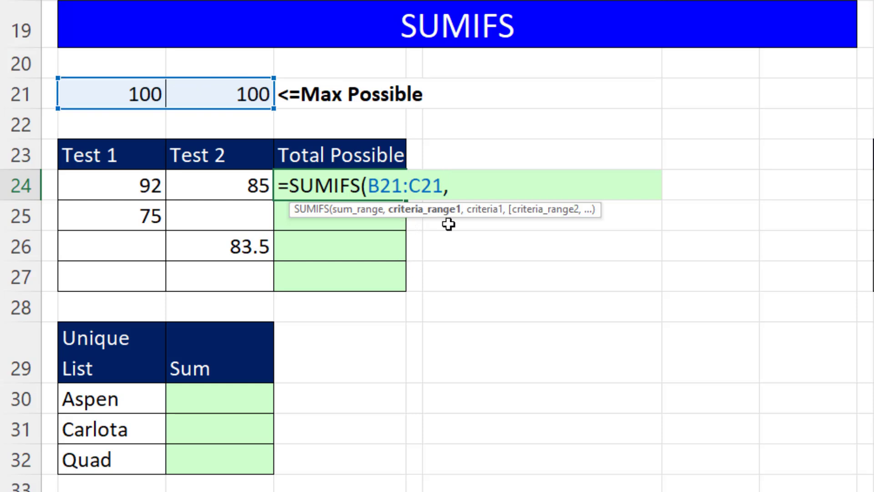
left_click_drag(100, 190, 218, 189)
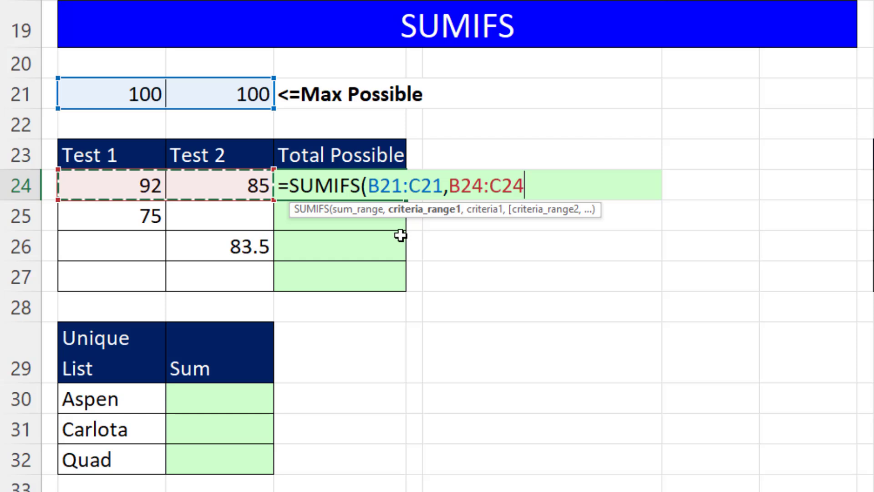
left_click(351, 217)
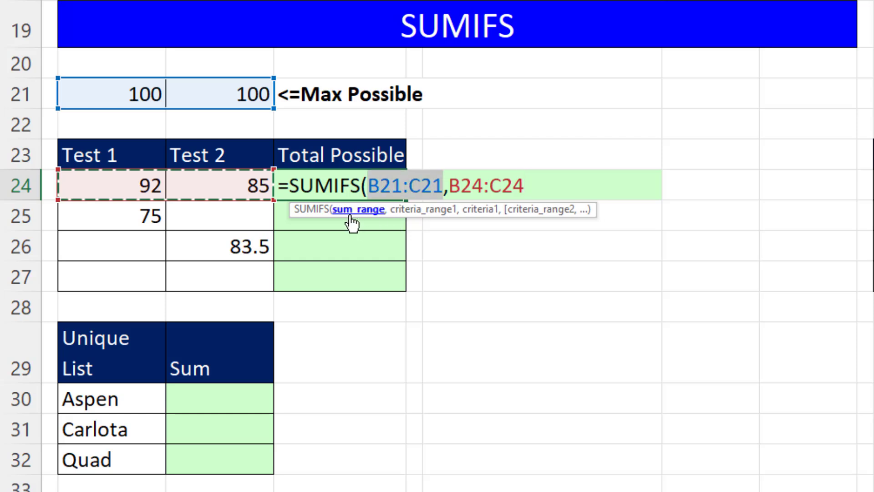
key("F4")
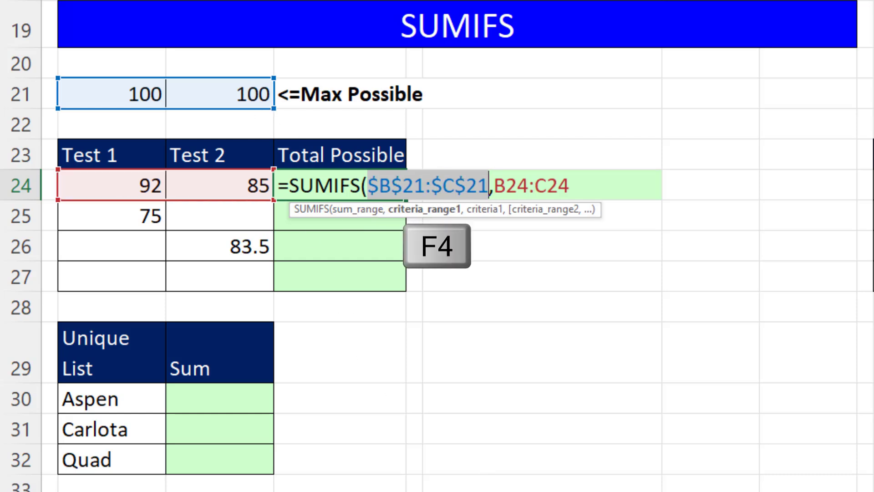
left_click(587, 189)
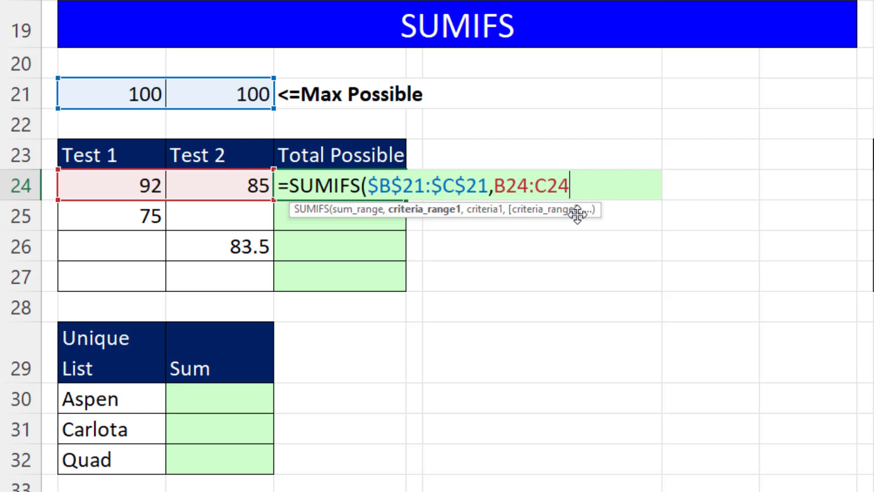
type(",")
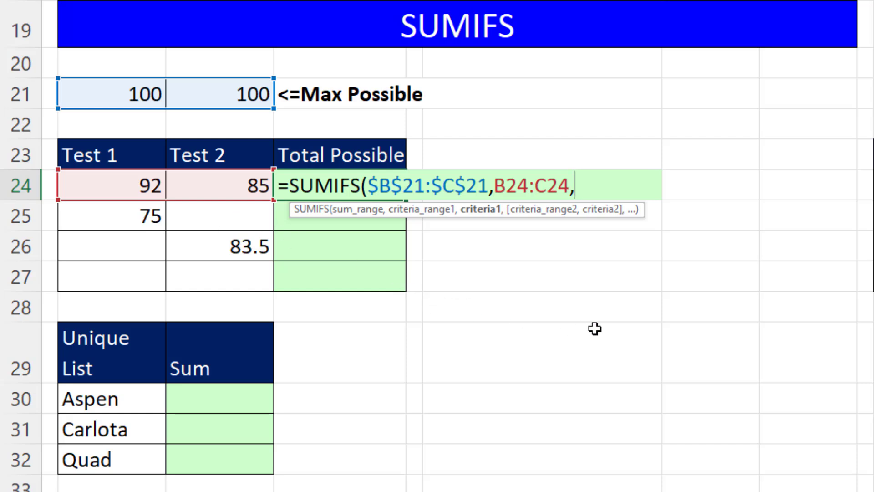
Close D24's SUMIFS with the "<>" criterion, copy it to D27 and inspect D27
type("\"<>\"")
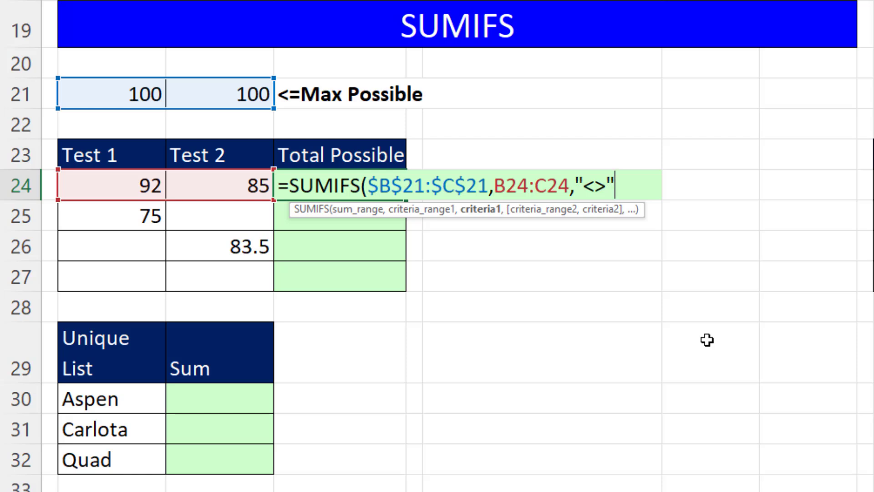
type(")")
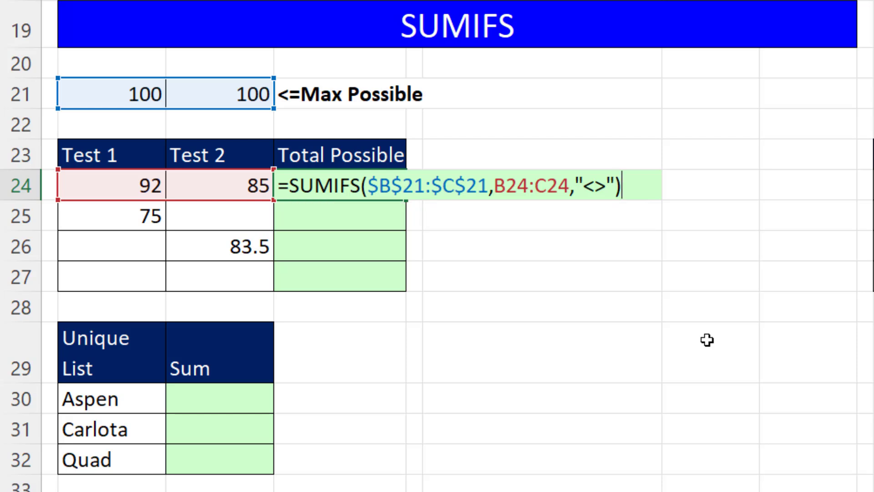
key("ctrl+Return")
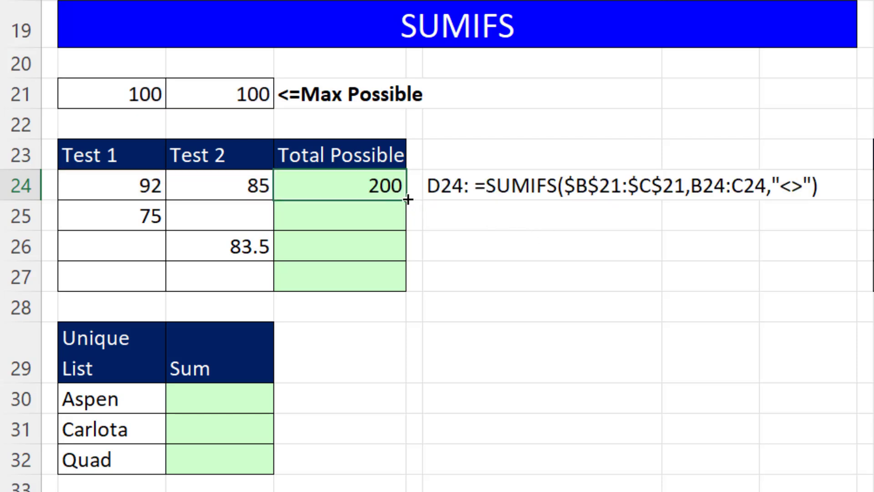
left_click_drag(408, 199, 408, 291)
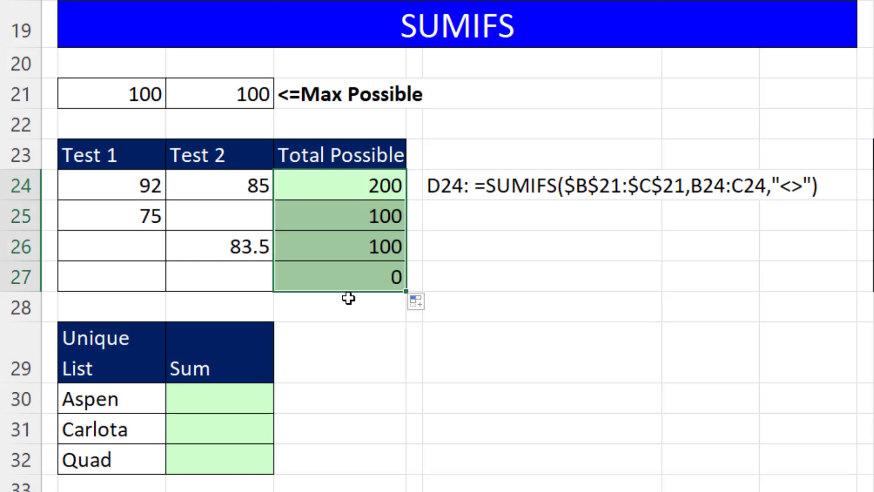
left_click(326, 281)
key("F2")
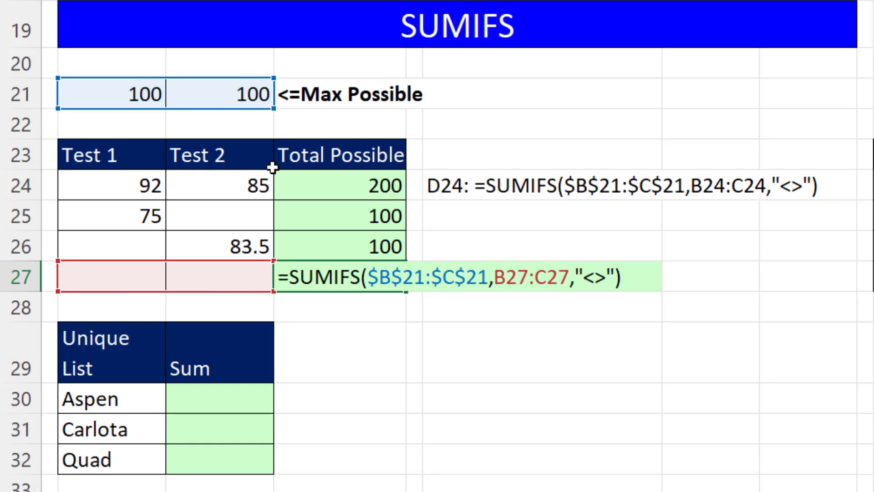
Enter =SUMIFS(C35:C42,B35:B42,B30:B32) in C30, spilling 450, 300 and 650
key("Return")
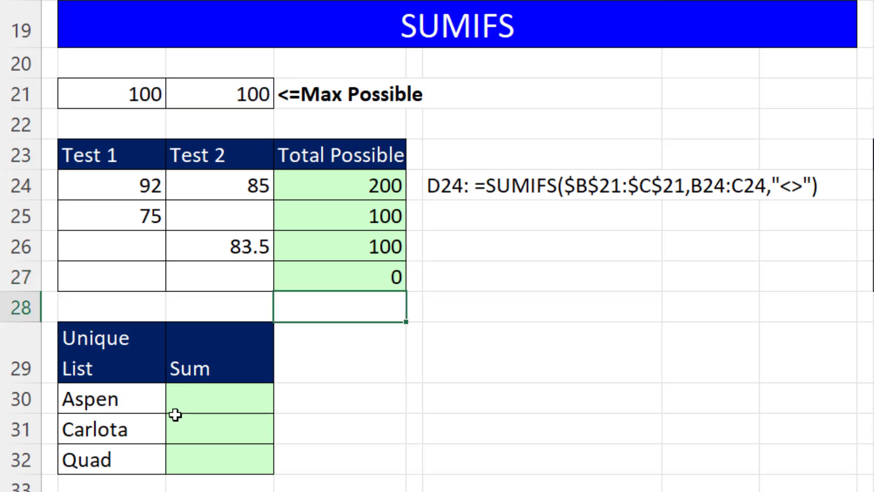
left_click(177, 405)
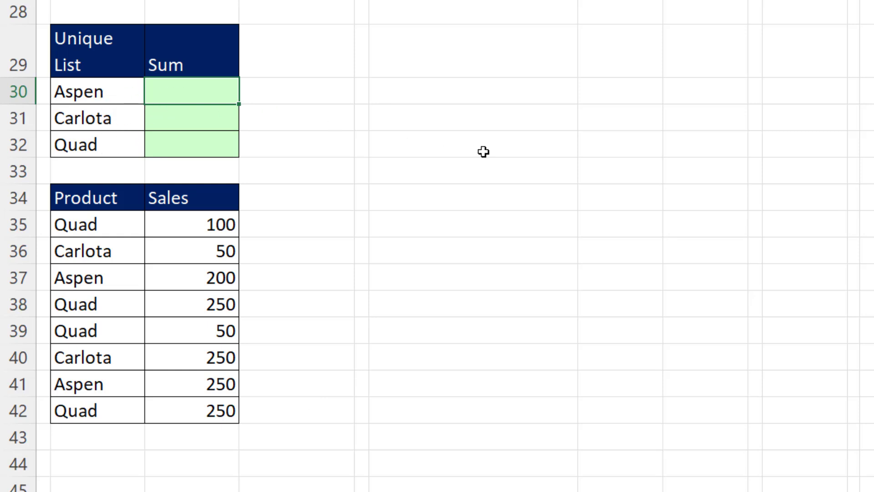
type("=sumi")
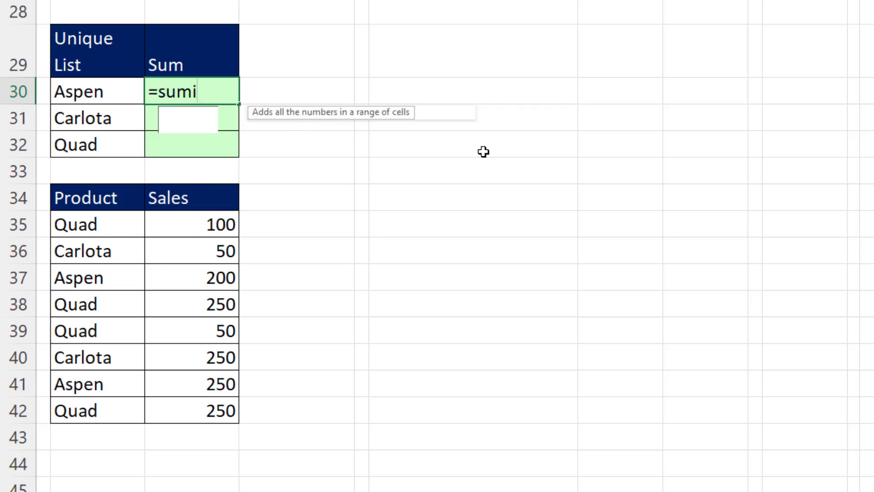
key("Down")
key("Tab")
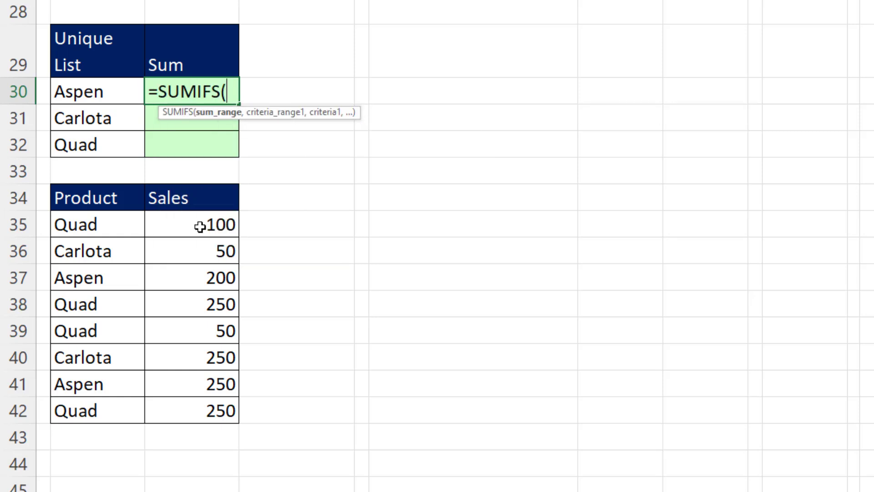
left_click_drag(196, 228, 197, 401)
type(",")
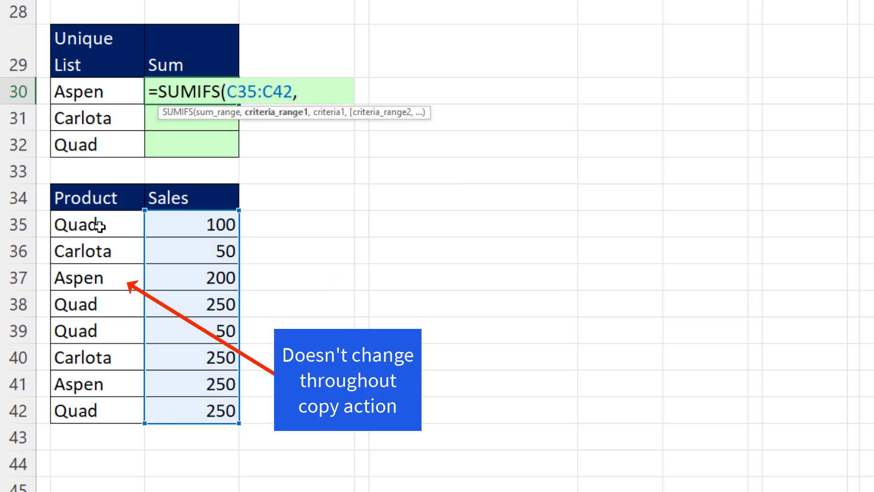
left_click_drag(125, 226, 110, 407)
type(",")
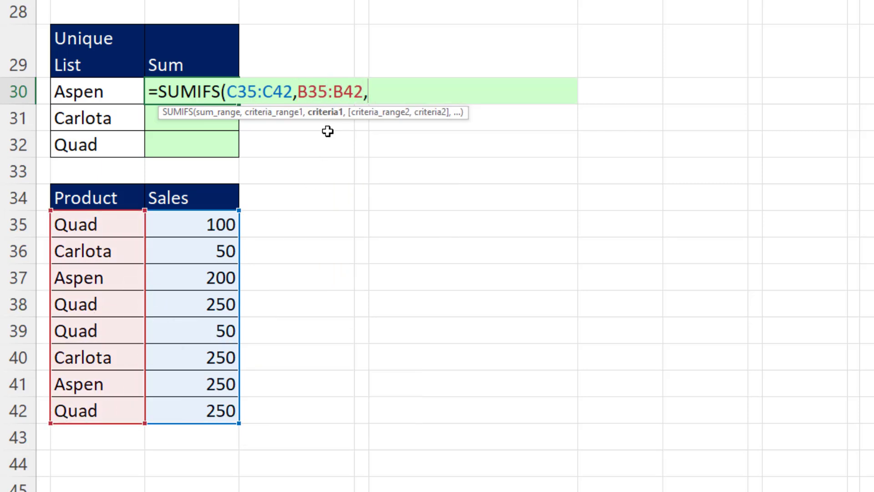
left_click(110, 94)
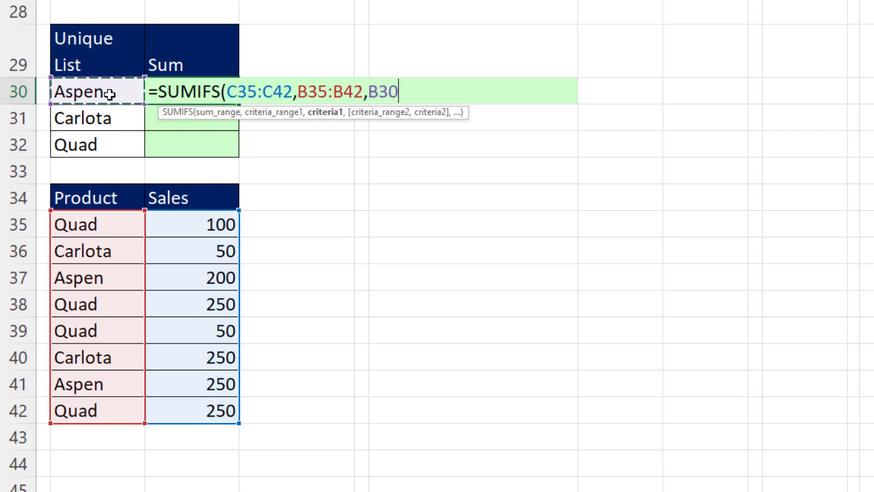
left_click_drag(110, 93, 103, 146)
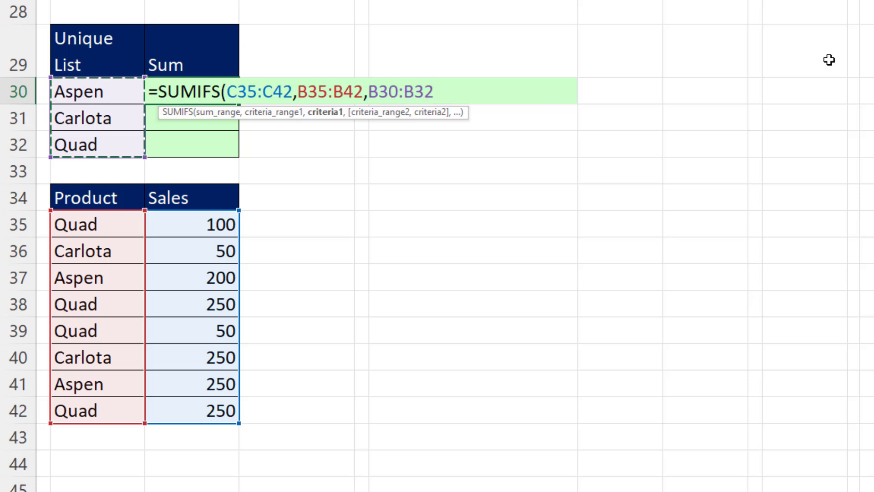
type(")")
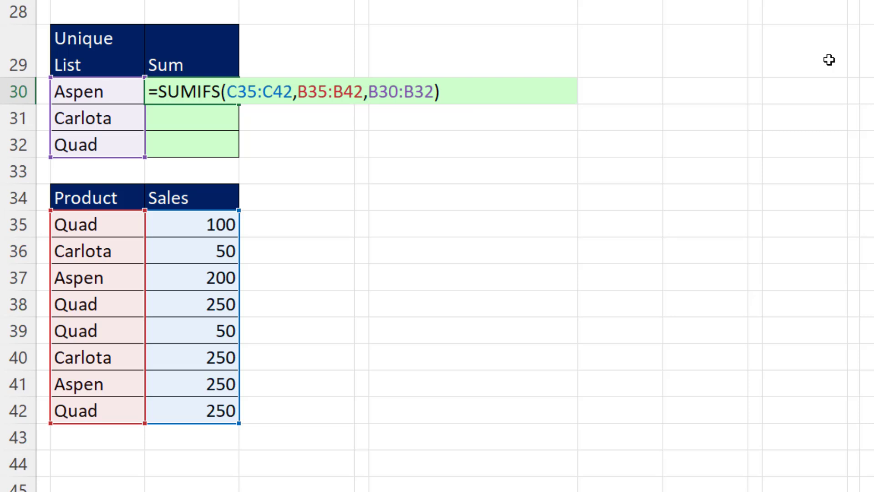
key("Return")
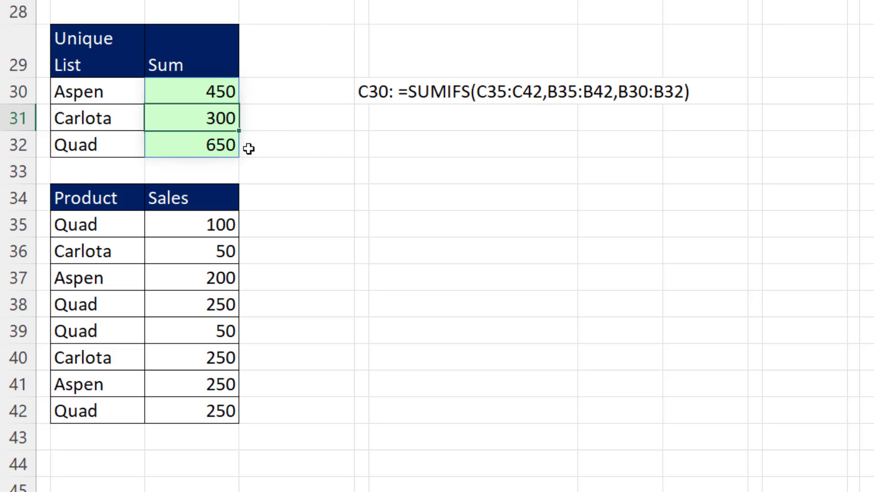
scroll(403, 193, "up", 3)
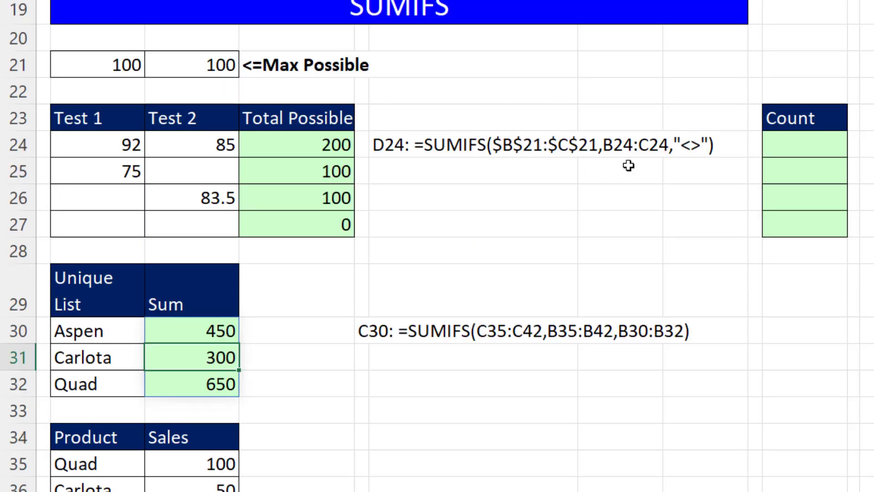
Begin J24 with =BYROW(B24:C27,LAMBDA( over the test scores
left_click(804, 145)
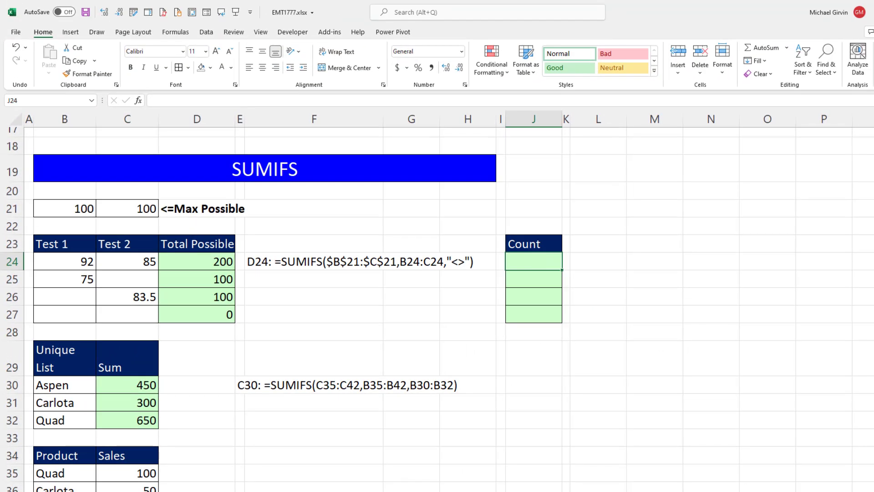
type("=by")
key("Tab")
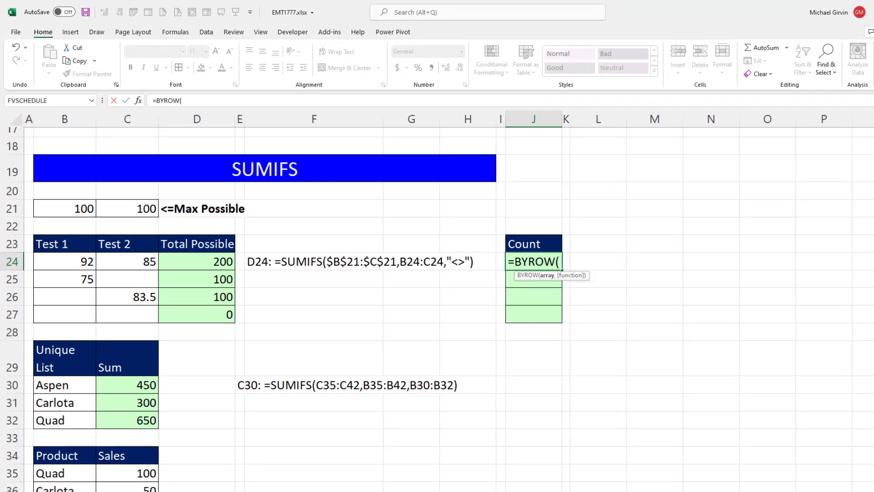
left_click_drag(45, 261, 126, 314)
type(",la")
key("Tab")
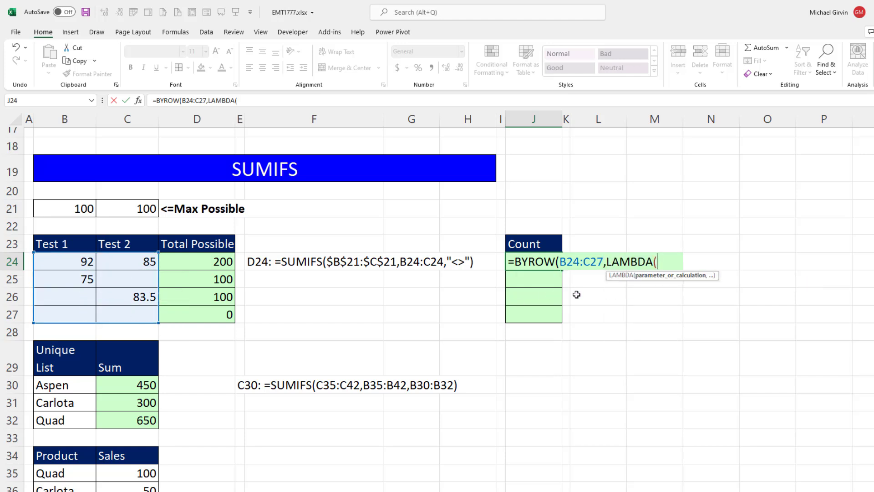
Complete it with r,SUMIFS(B21:C21,r,"<>") so Count spills 200, 100, 100, 0
type("r,sumig")
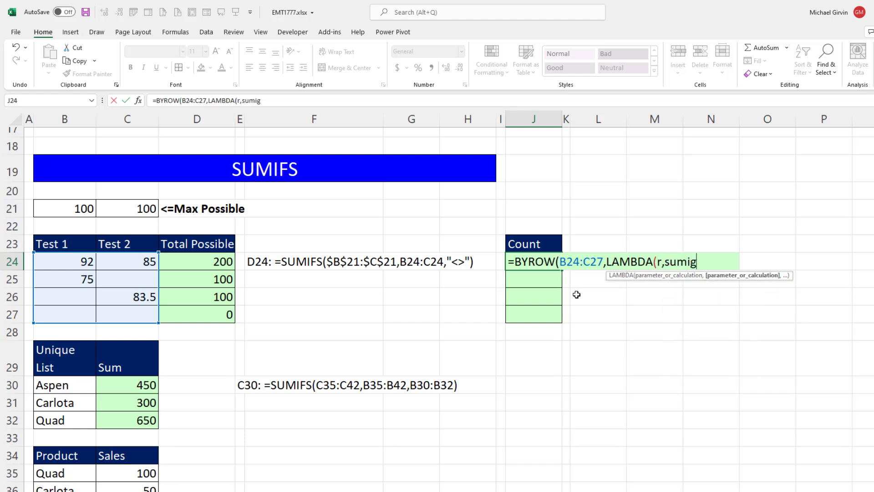
key("BackSpace")
key("Down")
key("Tab")
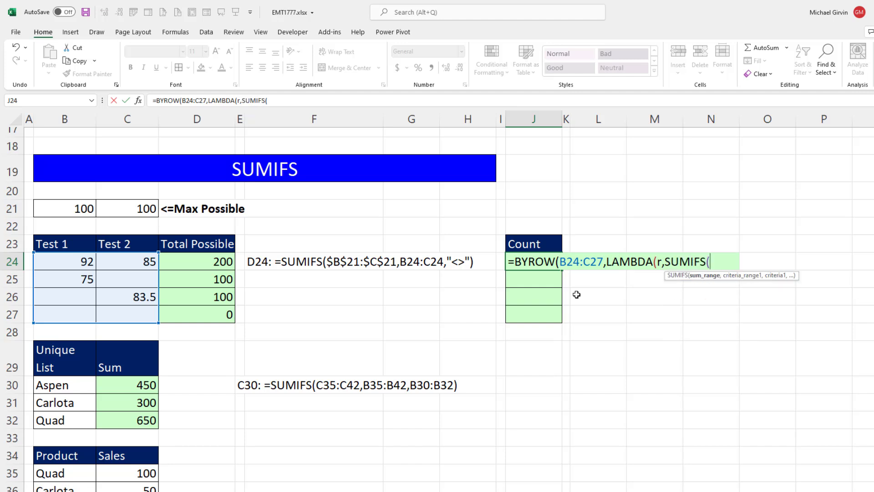
left_click(77, 206)
left_click_drag(103, 205, 125, 205)
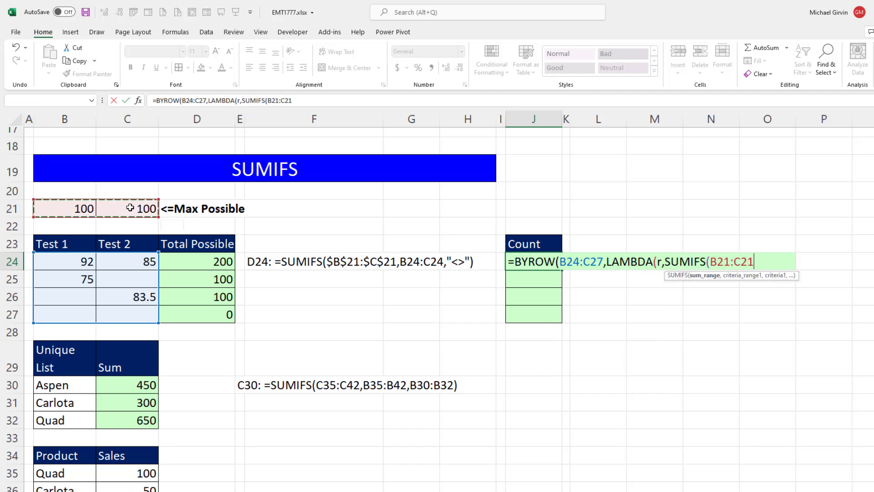
type(",")
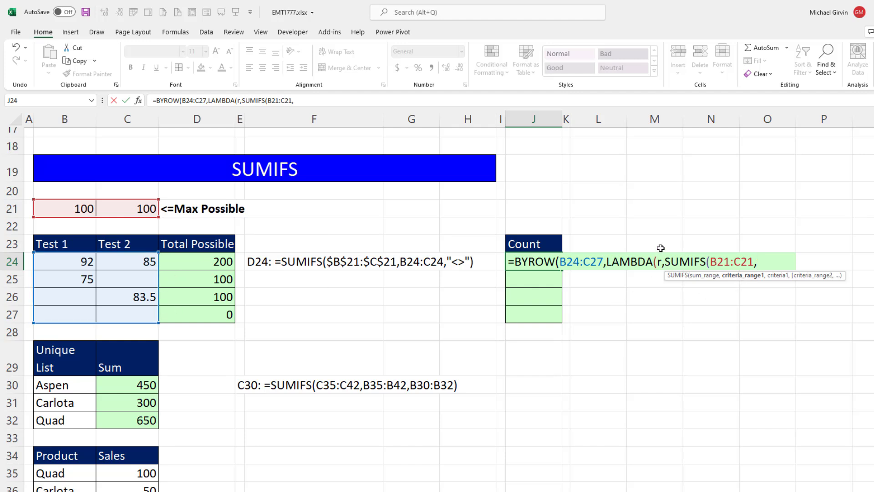
type("r,\"<>")
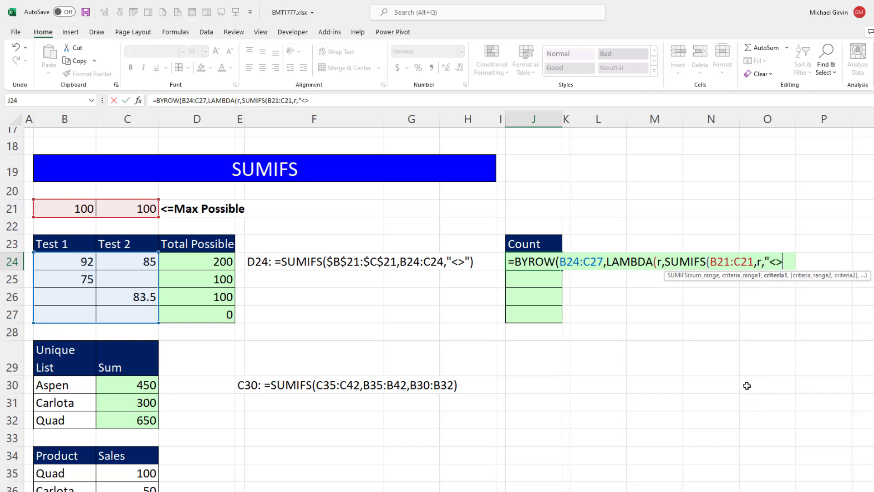
type("\")")
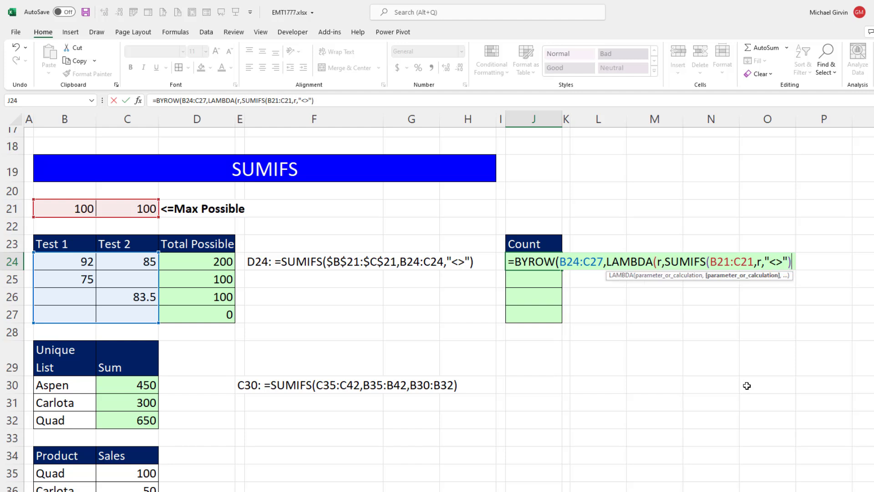
type(")")
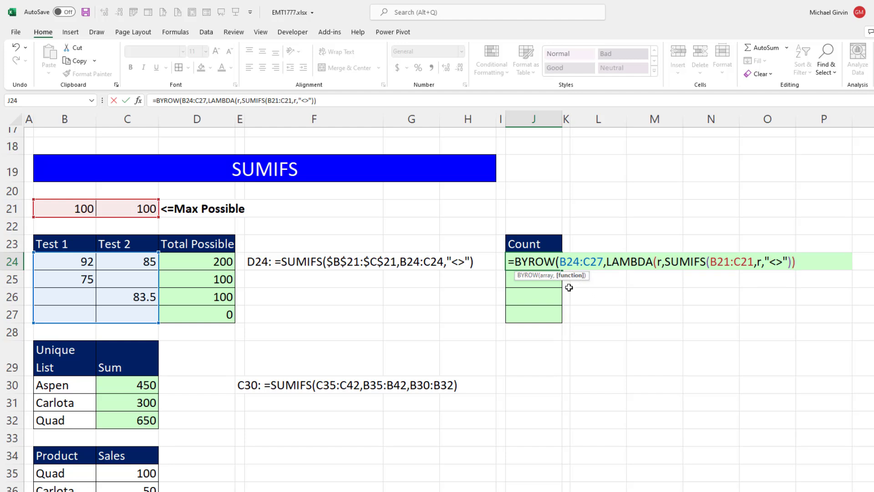
type(")")
key("Return")
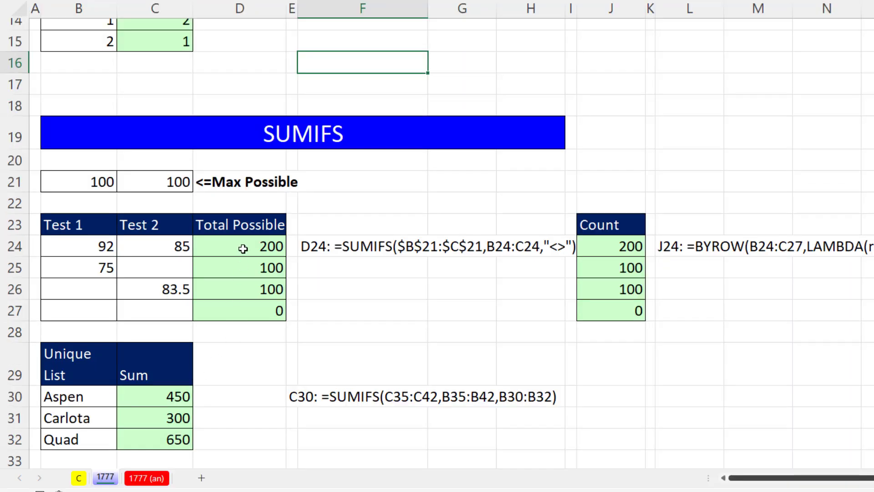
left_click(243, 249)
key("F2")
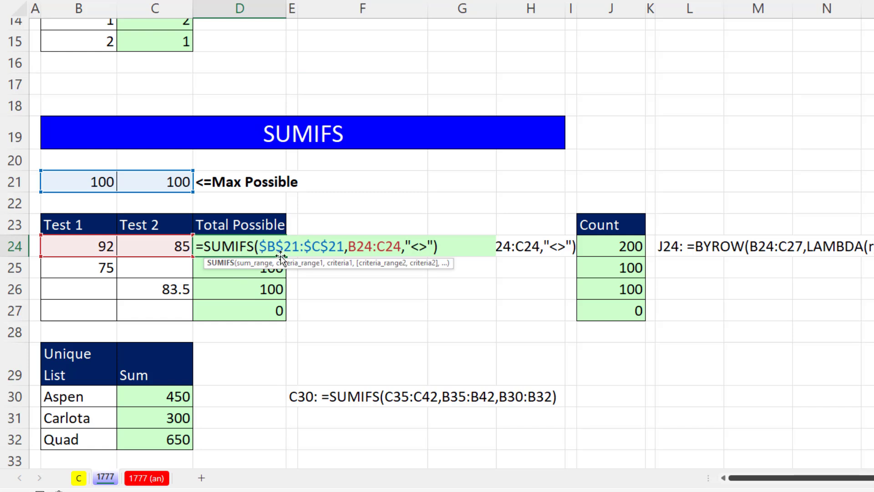
left_click(372, 245)
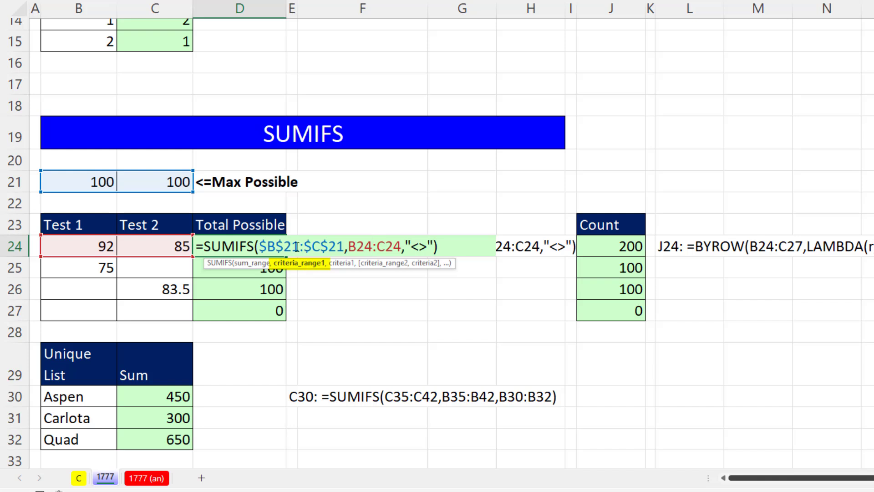
key("Escape")
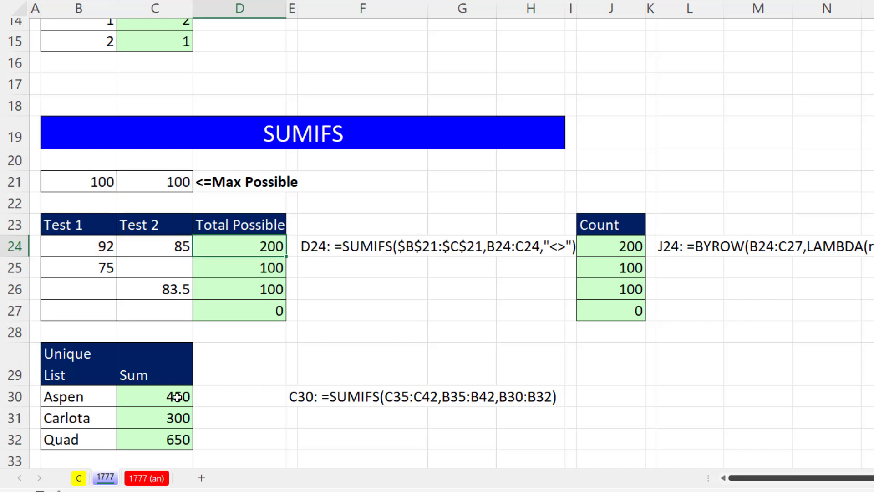
left_click(172, 395)
double_click(172, 395)
left_click(262, 413)
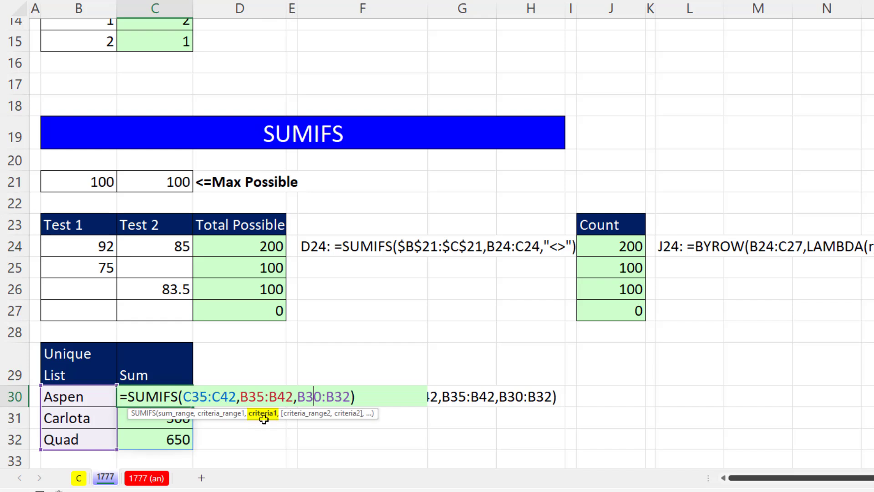
key("Left")
key("Left")
key("Left")
key("Left")
key("Left")
key("Left")
key("Left")
key("Left")
key("Left")
key("Left")
key("Left")
key("Left")
key("Left")
key("Left")
key("Left")
key("Left")
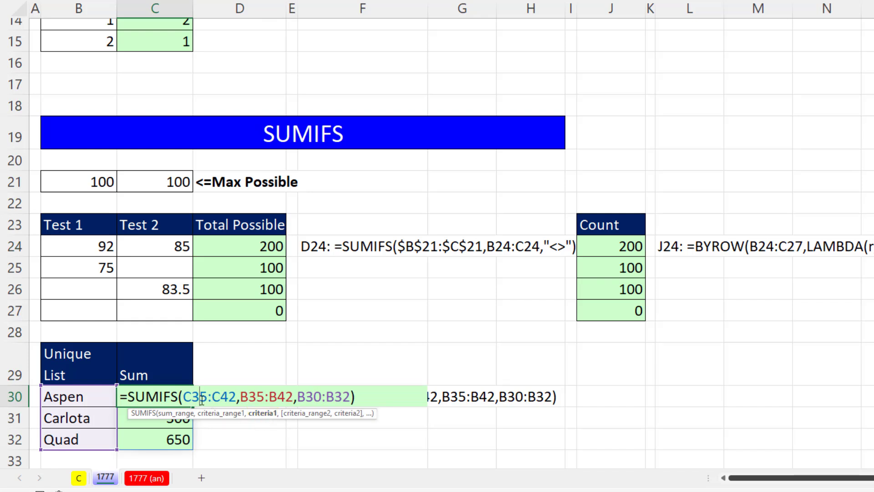
left_click(218, 414)
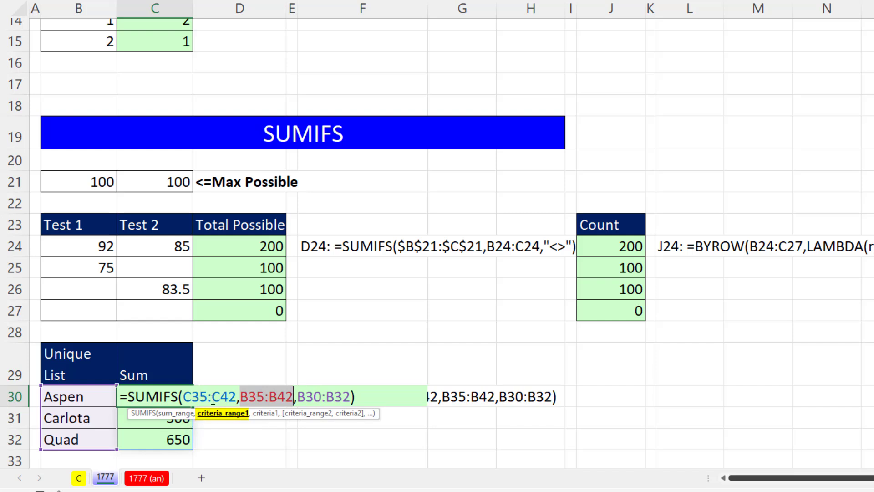
key("Escape")
scroll(196, 335, "up", 5)
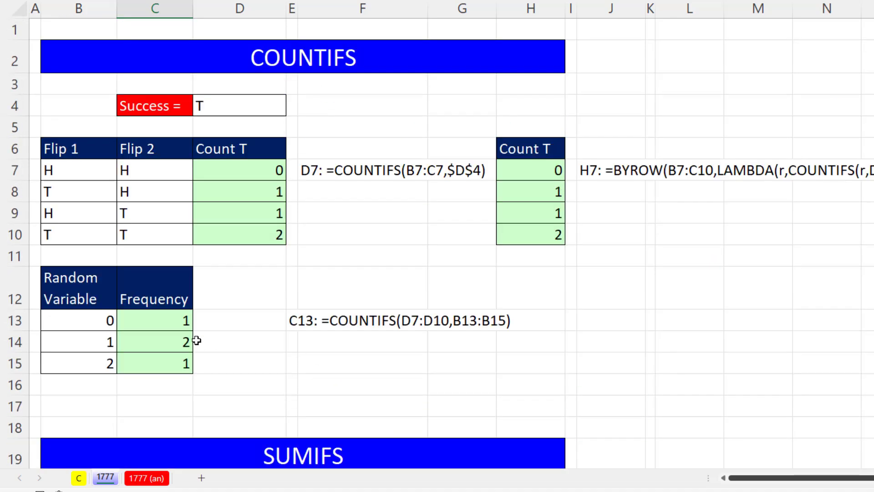
double_click(181, 322)
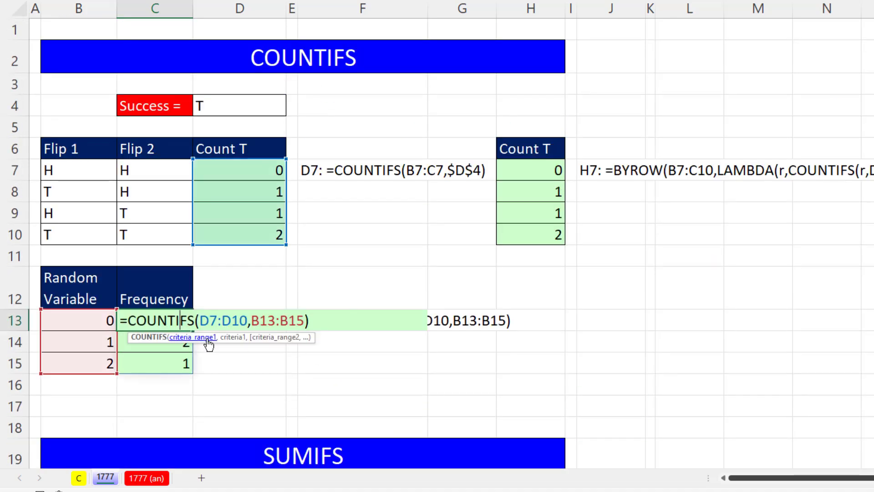
left_click(267, 320)
left_click(217, 320)
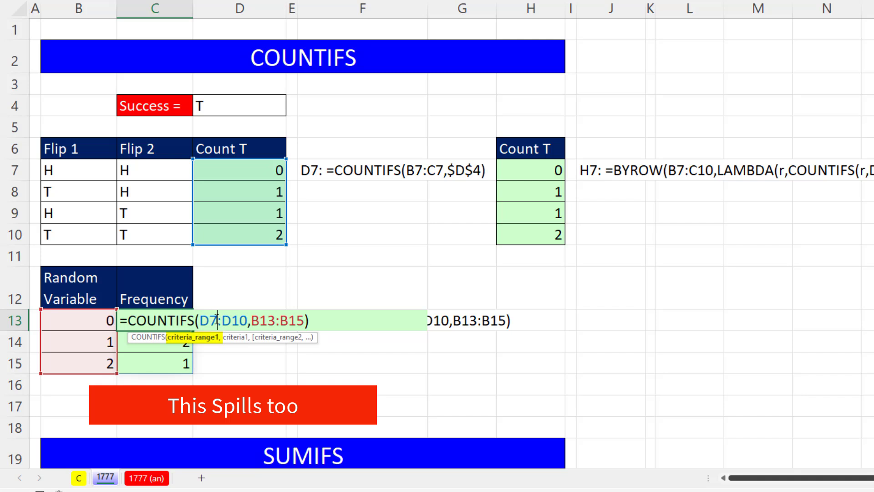
key("Escape")
double_click(245, 176)
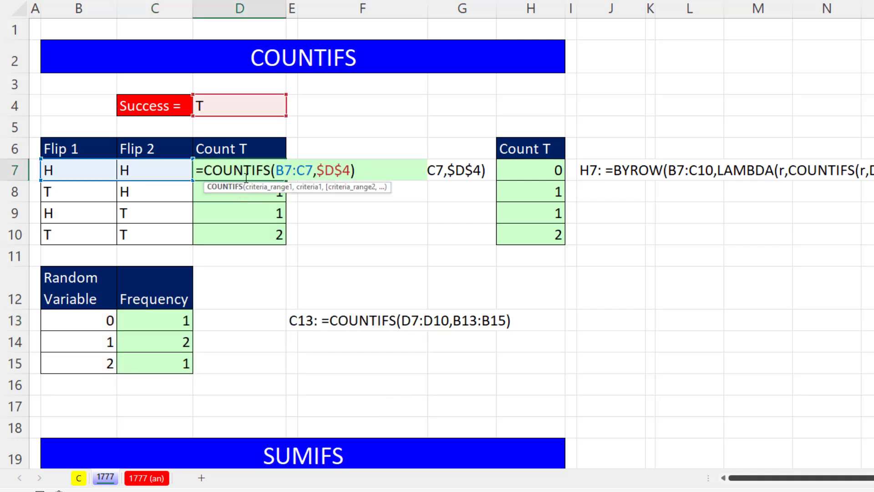
left_click(284, 170)
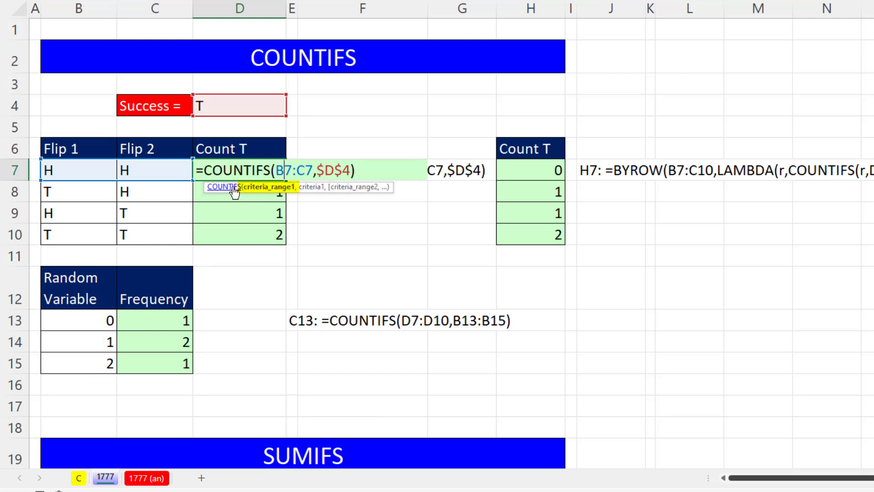
key("Return")
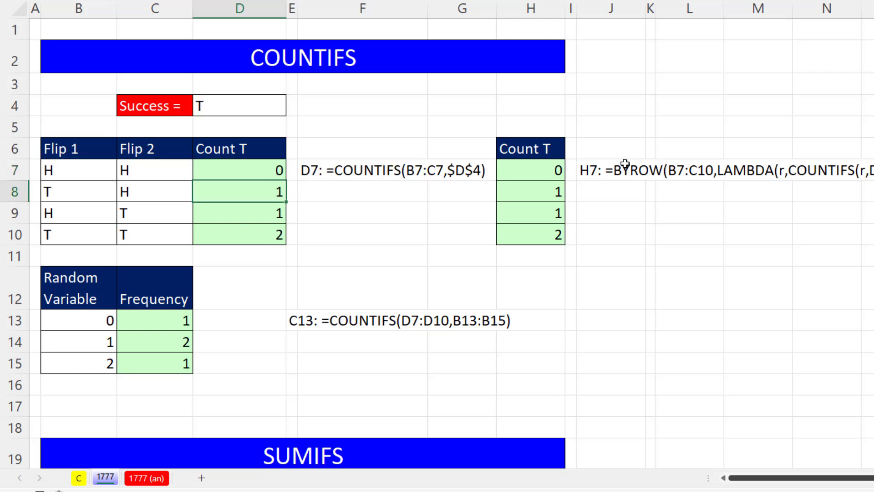
double_click(542, 171)
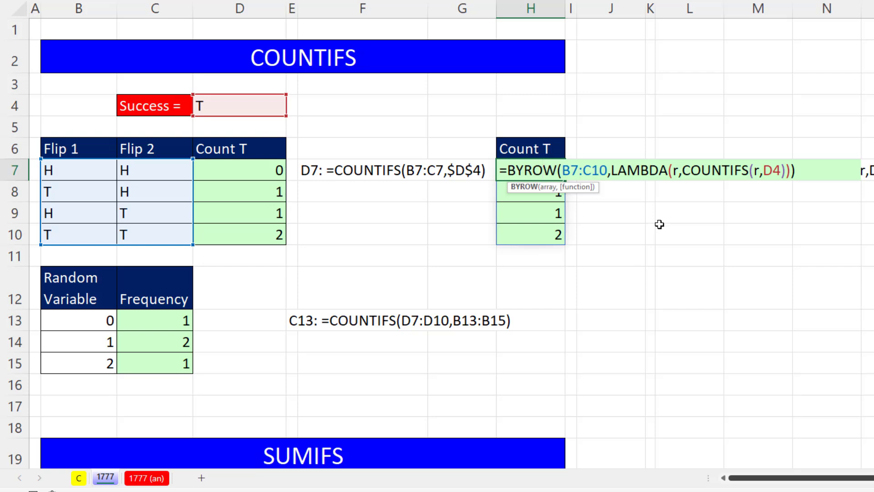
key("Escape")
scroll(646, 291, "down", 2)
scroll(646, 294, "down", 8)
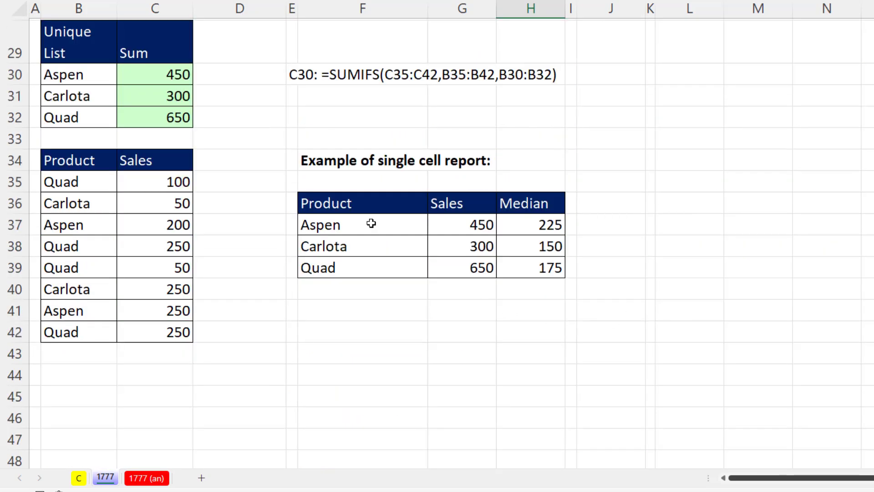
Open F37's multi-line LET formula to view how the Product, Sales and Median report is built
double_click(372, 223)
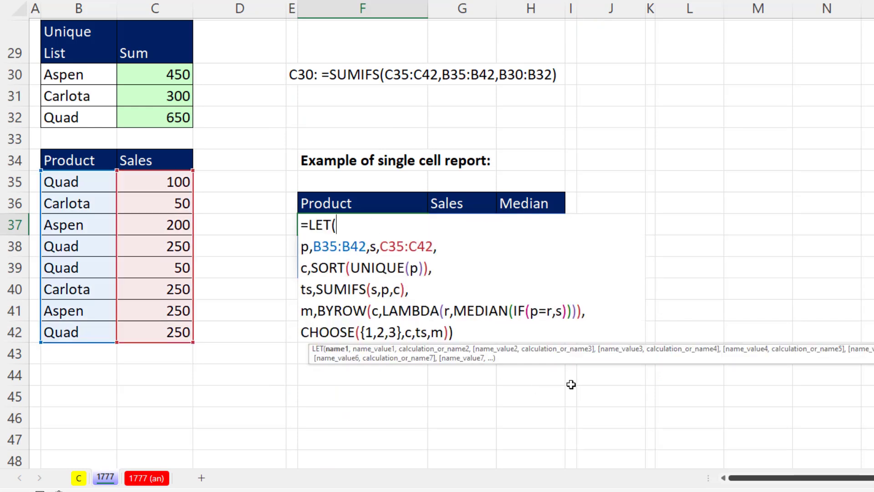